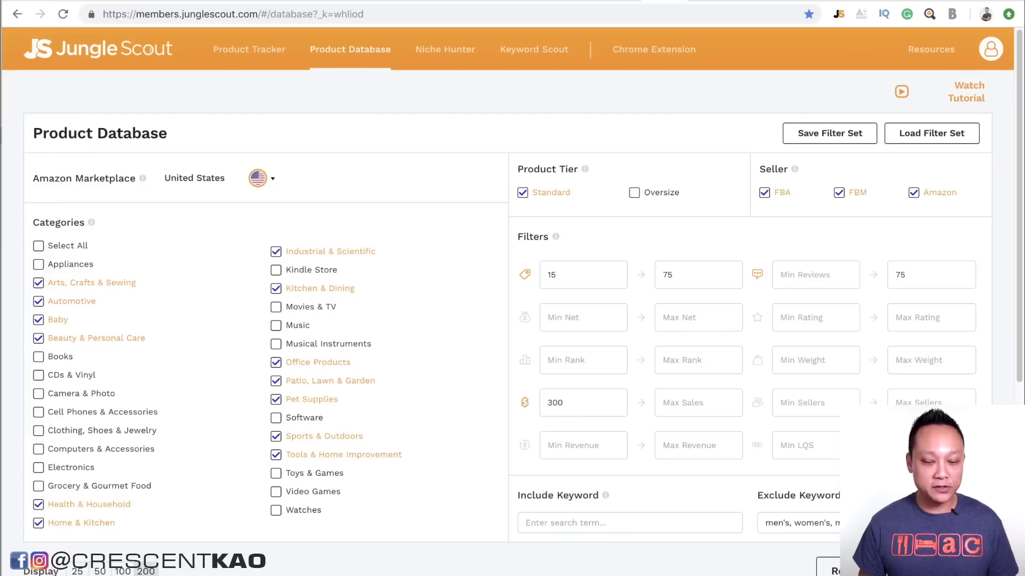
- Look through the product results listed for the current filter set
{"action": "scroll", "coordinate": [788, 492], "scroll_direction": "down", "scroll_amount": 6}
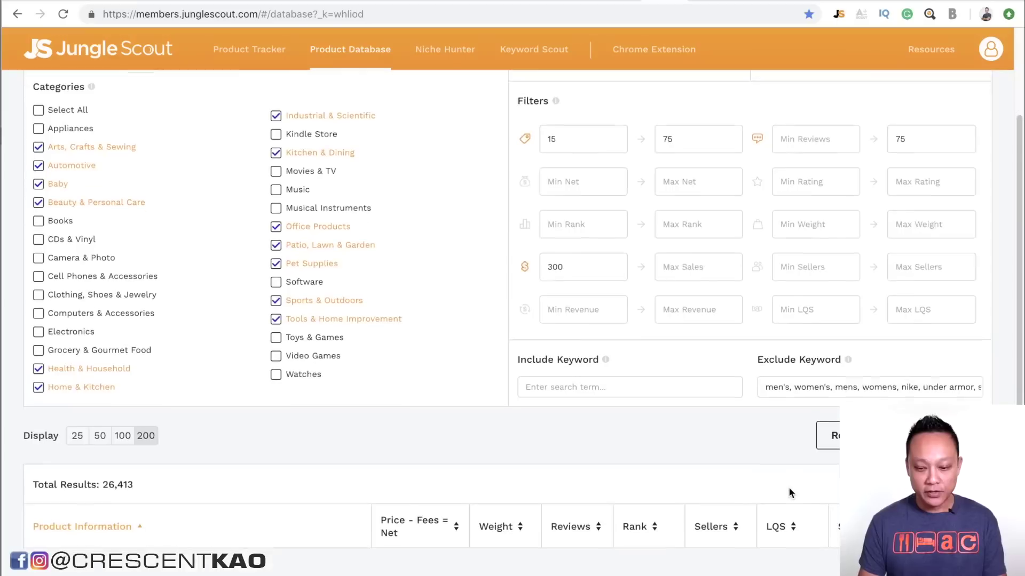
{"action": "scroll", "coordinate": [385, 343], "scroll_direction": "down", "scroll_amount": 4}
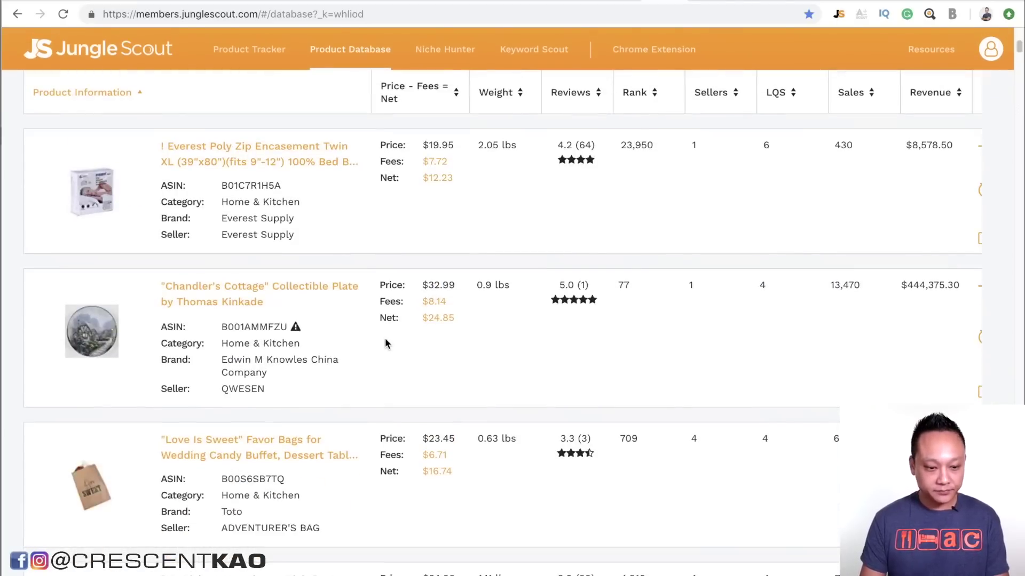
{"action": "scroll", "coordinate": [199, 321], "scroll_direction": "down", "scroll_amount": 5}
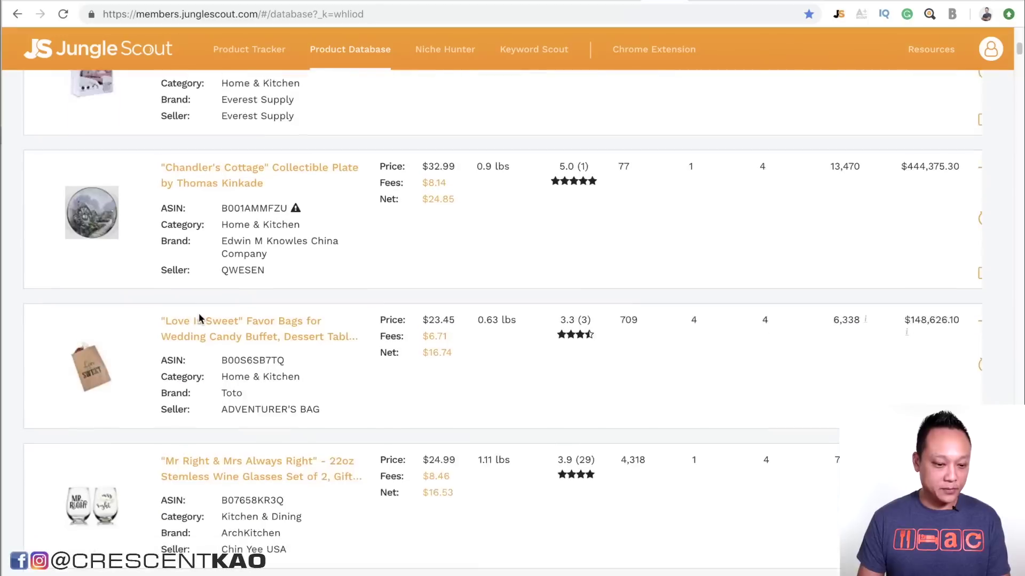
{"action": "scroll", "coordinate": [169, 323], "scroll_direction": "down", "scroll_amount": 13}
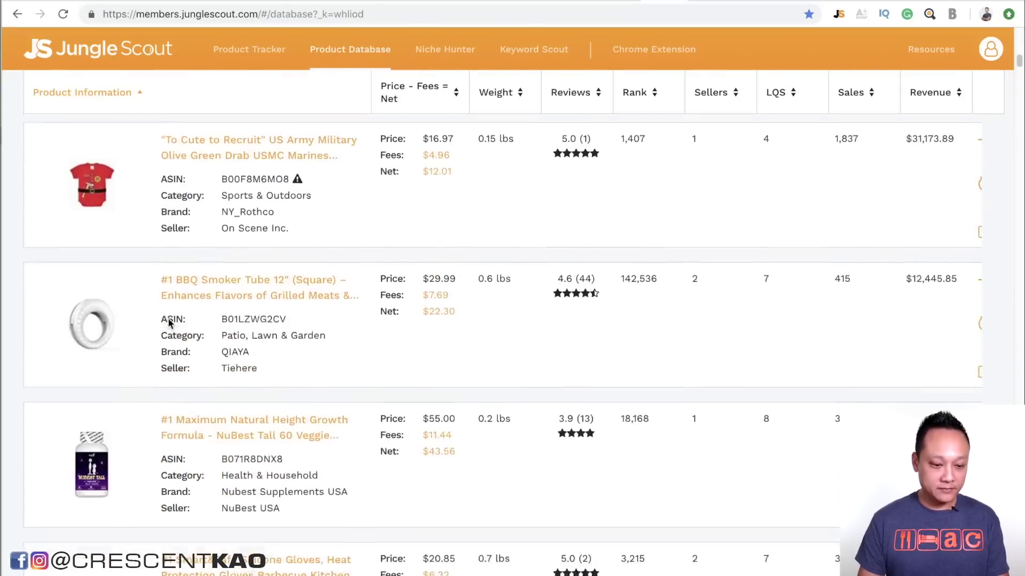
{"action": "scroll", "coordinate": [167, 318], "scroll_direction": "down", "scroll_amount": 7}
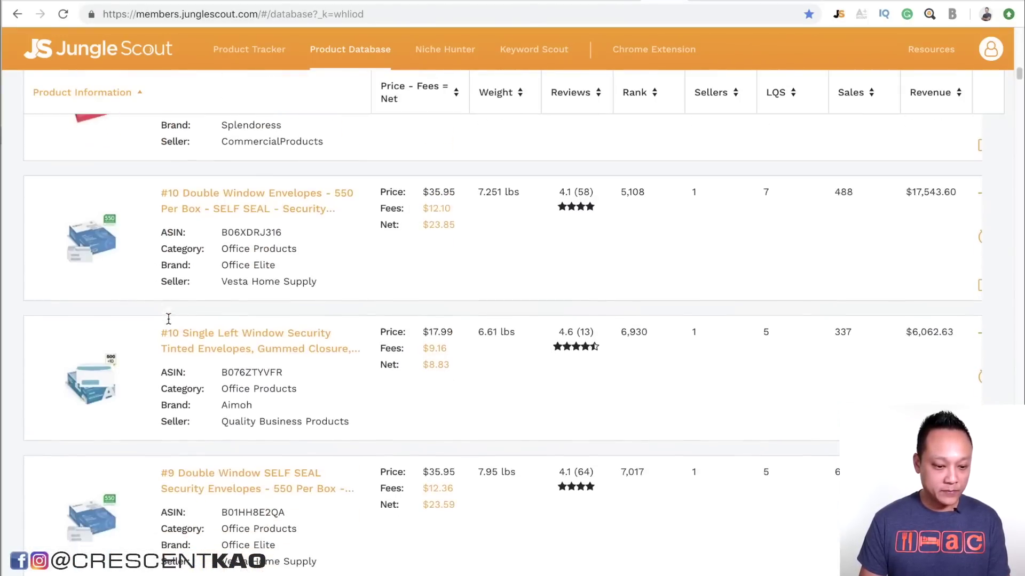
- Set the price filter to a minimum of 14.57 and a maximum of 14.99 and run the search
{"action": "scroll", "coordinate": [530, 262], "scroll_direction": "up", "scroll_amount": 20}
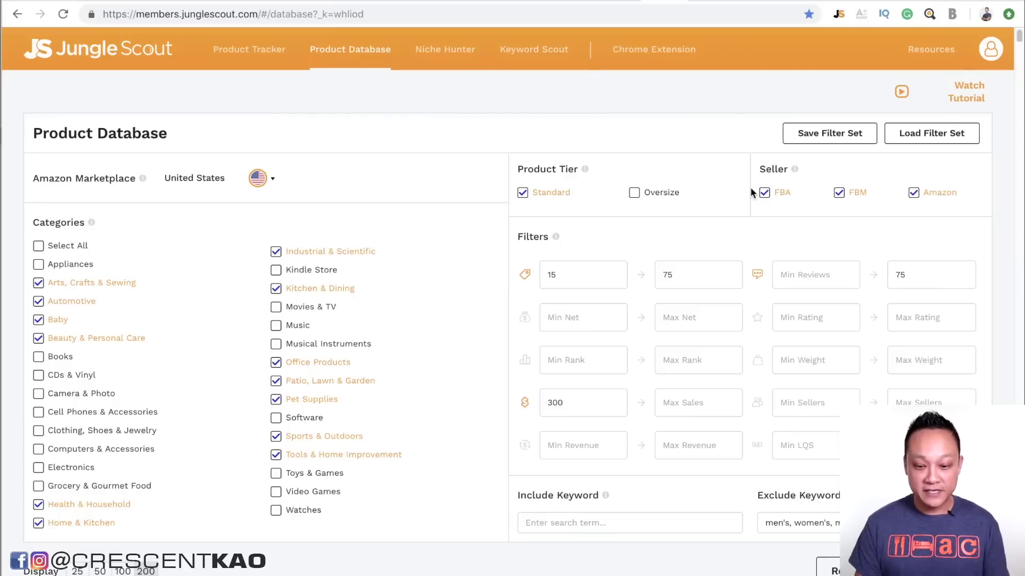
{"action": "double_click", "coordinate": [672, 274]}
{"action": "type", "text": "50"}
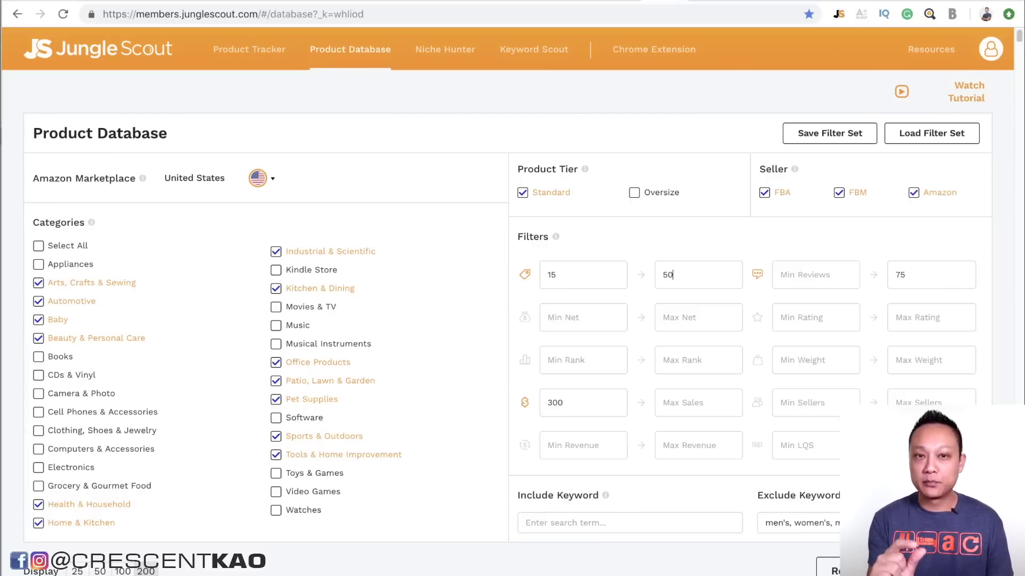
{"action": "key", "text": "shift+Tab"}
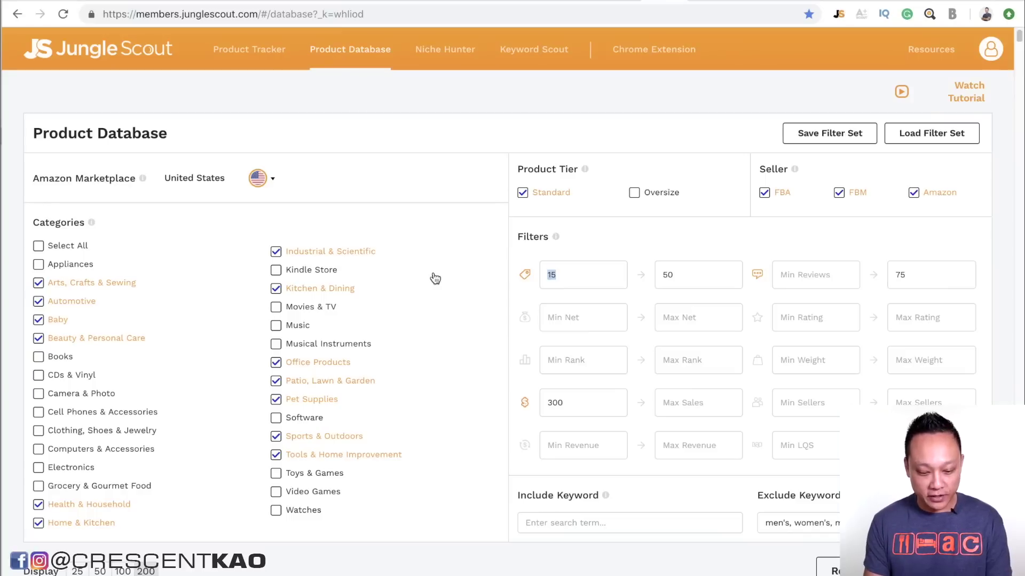
{"action": "type", "text": "14.57"}
{"action": "key", "text": "Tab"}
{"action": "type", "text": "14.99"}
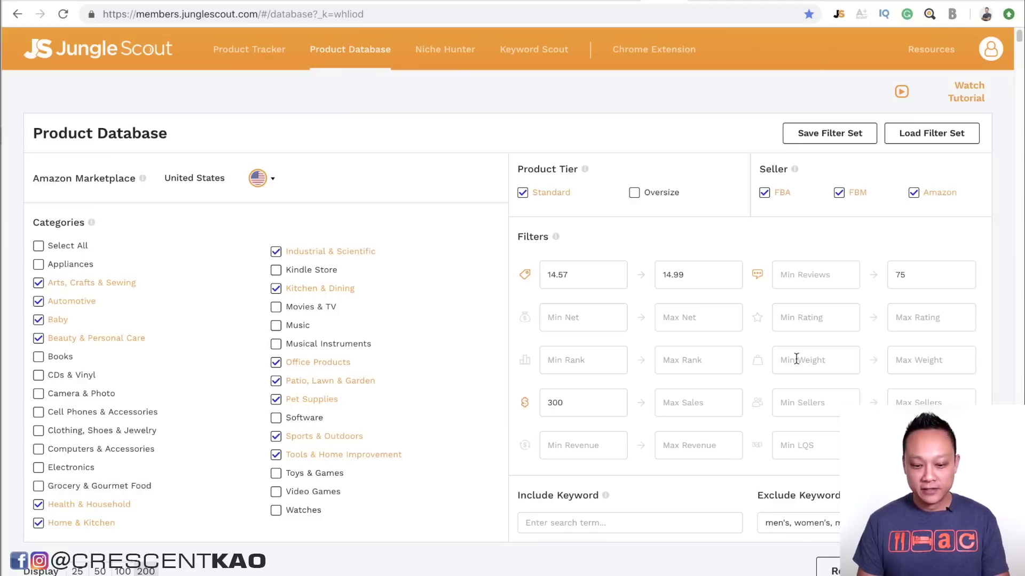
{"action": "scroll", "coordinate": [715, 372], "scroll_direction": "down", "scroll_amount": 1}
{"action": "scroll", "coordinate": [715, 372], "scroll_direction": "down", "scroll_amount": 4}
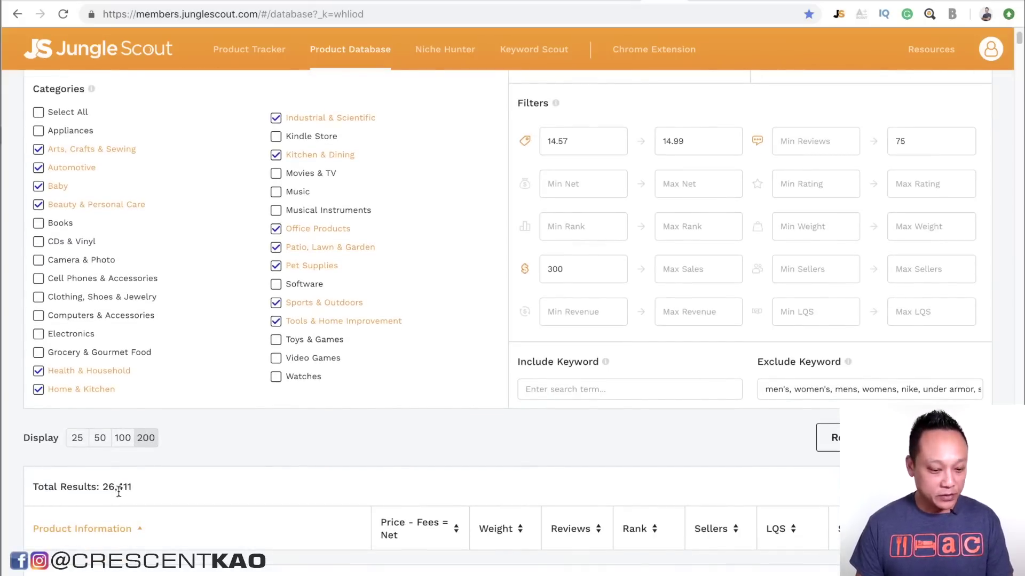
{"action": "left_click", "coordinate": [828, 438]}
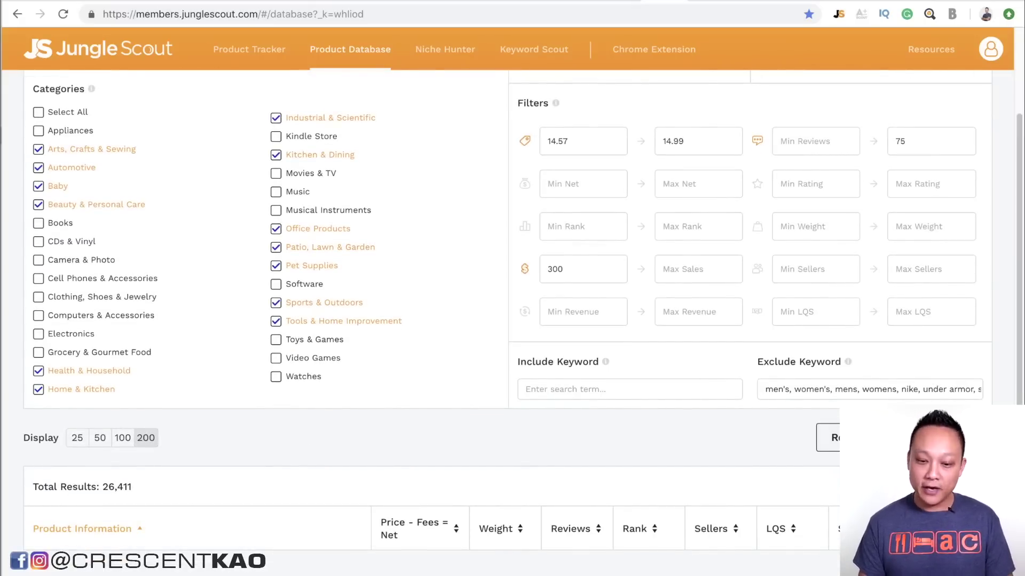
- Examine the products found in this narrow price range, checking their prices, reviews, sales and revenue
{"action": "scroll", "coordinate": [377, 267], "scroll_direction": "down", "scroll_amount": 2}
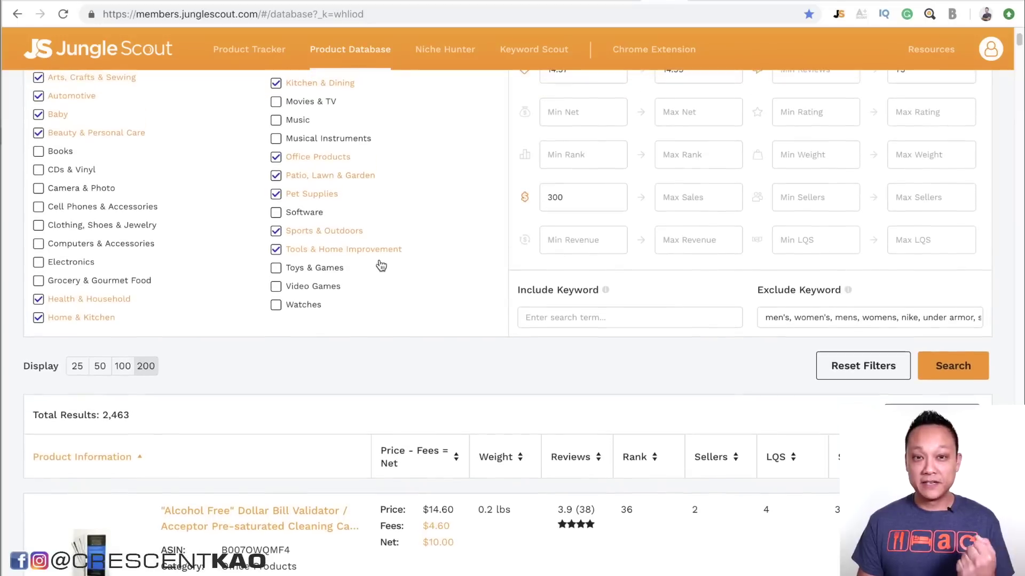
{"action": "scroll", "coordinate": [380, 266], "scroll_direction": "down", "scroll_amount": 4}
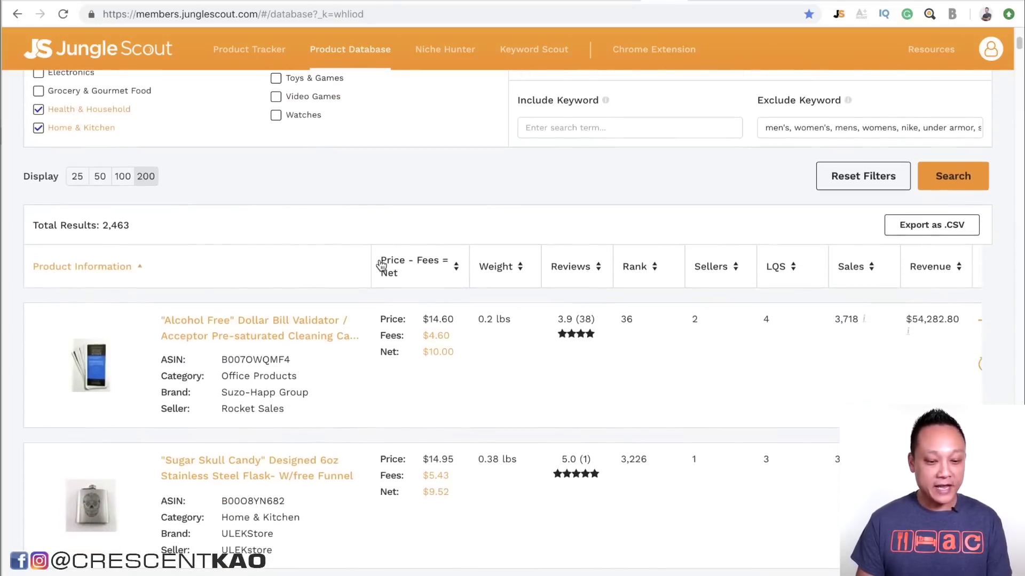
{"action": "scroll", "coordinate": [233, 342], "scroll_direction": "down", "scroll_amount": 2}
{"action": "scroll", "coordinate": [118, 306], "scroll_direction": "down", "scroll_amount": 10}
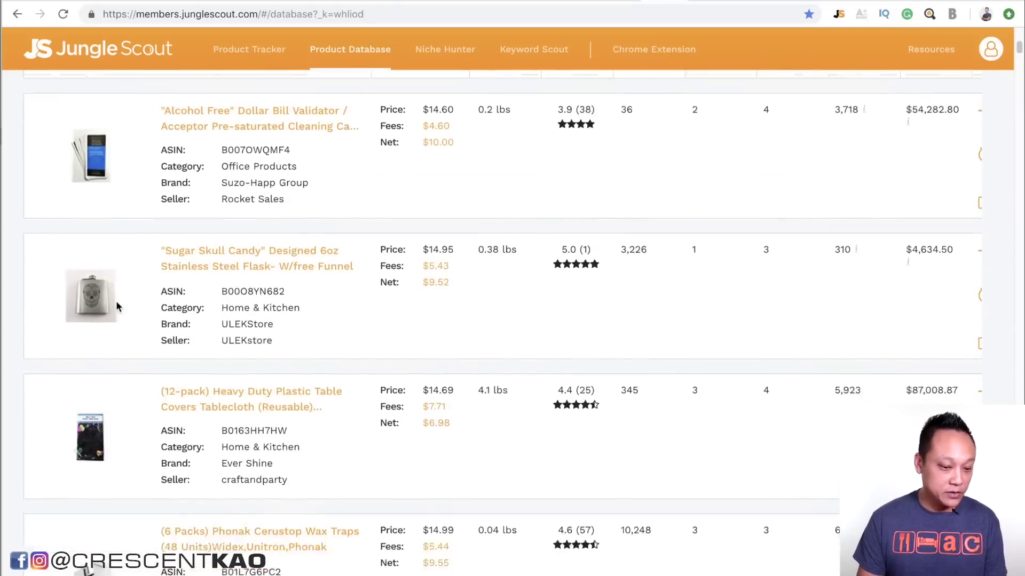
{"action": "scroll", "coordinate": [117, 306], "scroll_direction": "down", "scroll_amount": 14}
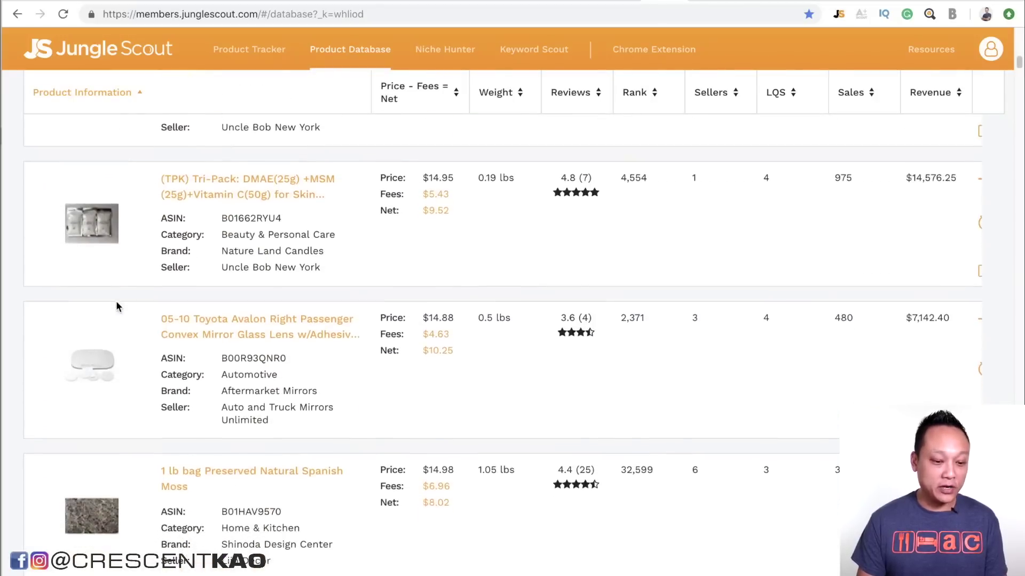
{"action": "scroll", "coordinate": [118, 306], "scroll_direction": "down", "scroll_amount": 13}
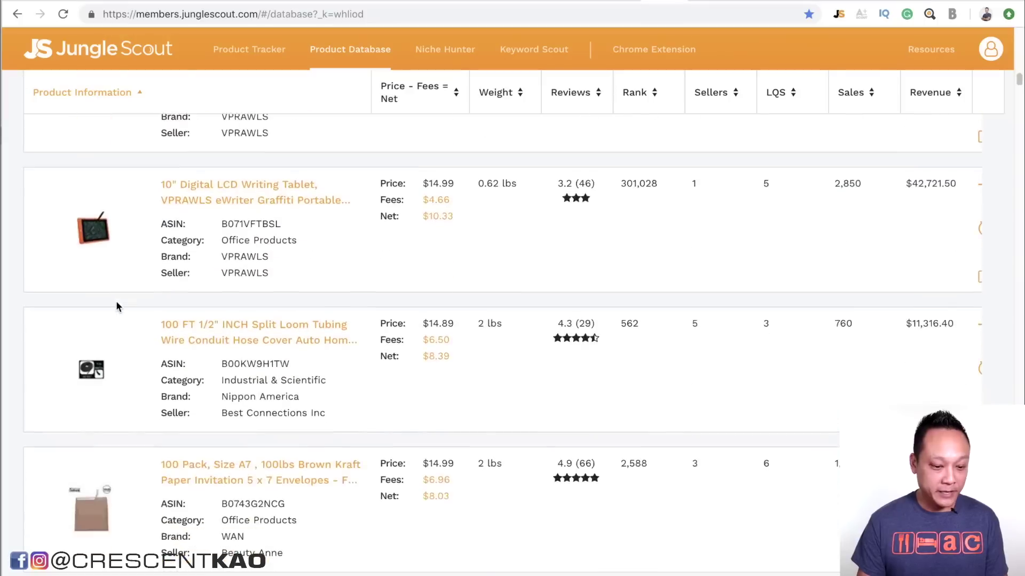
{"action": "scroll", "coordinate": [118, 304], "scroll_direction": "down", "scroll_amount": 8}
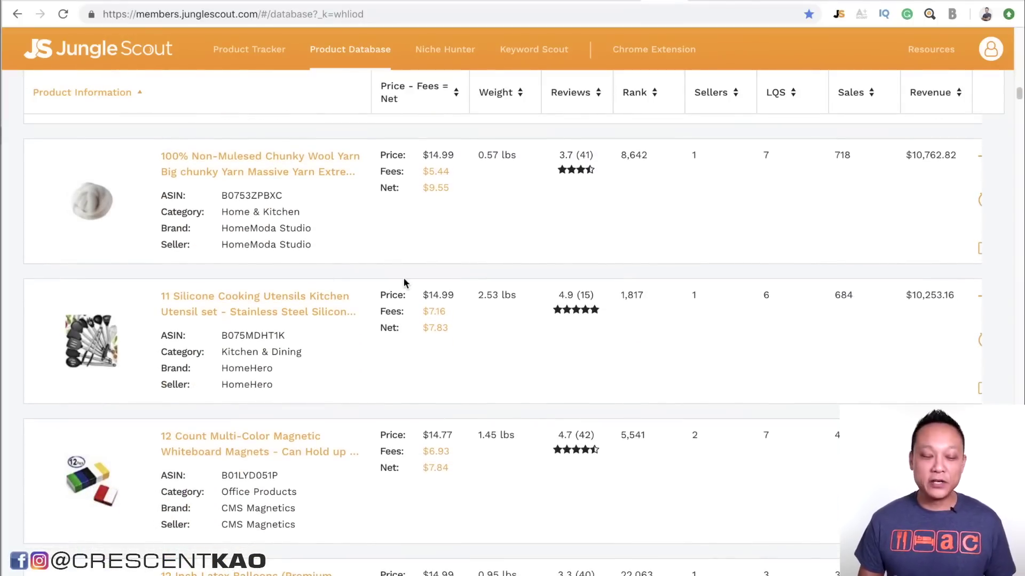
{"action": "scroll", "coordinate": [404, 282], "scroll_direction": "down", "scroll_amount": 3}
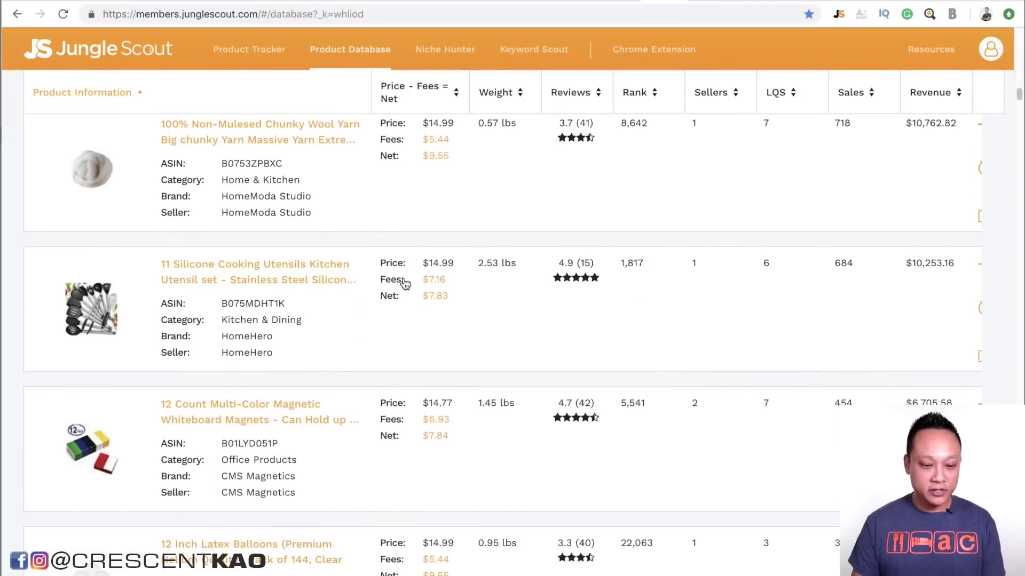
{"action": "scroll", "coordinate": [357, 258], "scroll_direction": "down", "scroll_amount": 2}
{"action": "scroll", "coordinate": [356, 254], "scroll_direction": "up", "scroll_amount": 18}
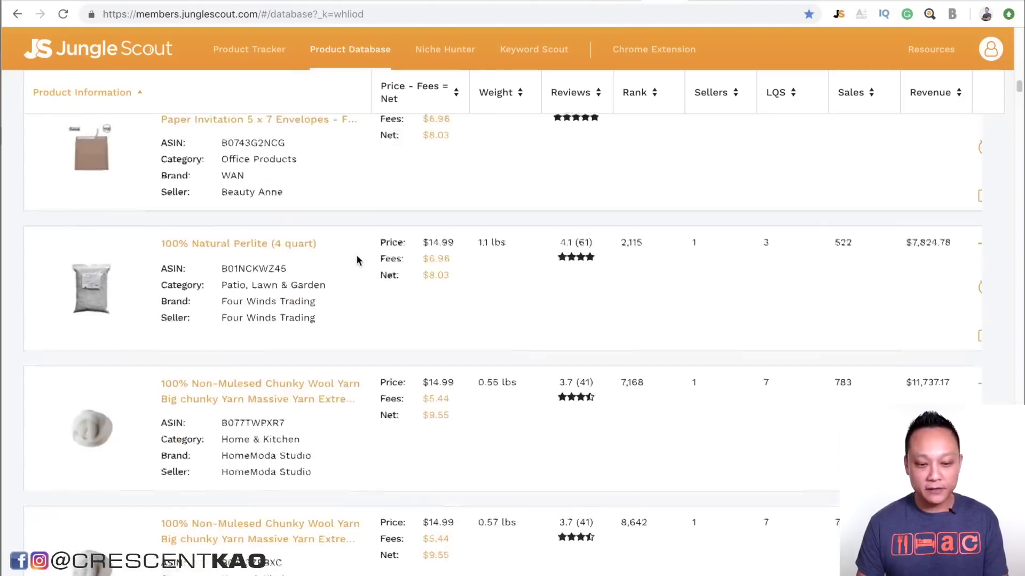
{"action": "scroll", "coordinate": [357, 254], "scroll_direction": "up", "scroll_amount": 15}
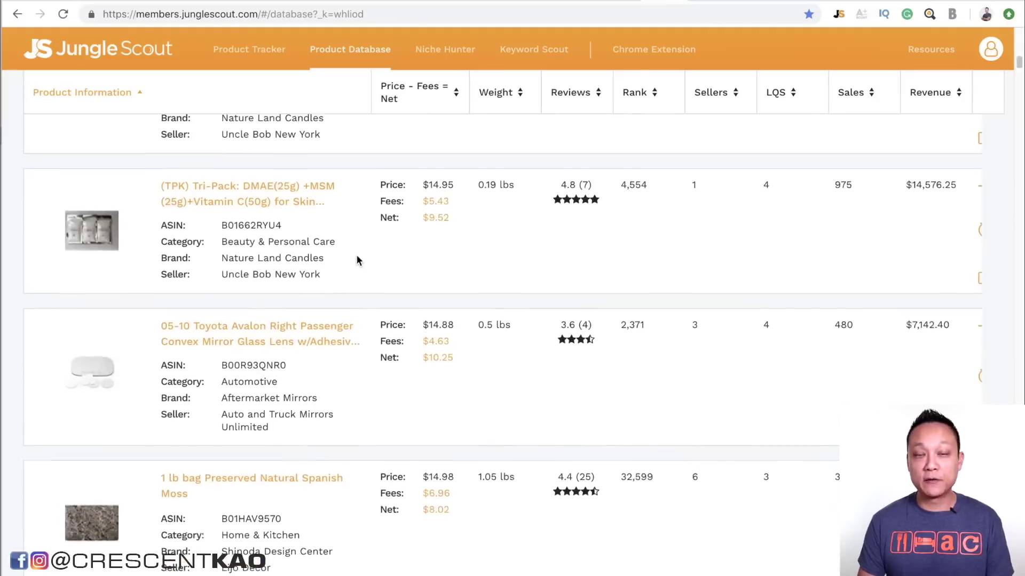
{"action": "scroll", "coordinate": [357, 255], "scroll_direction": "up", "scroll_amount": 7}
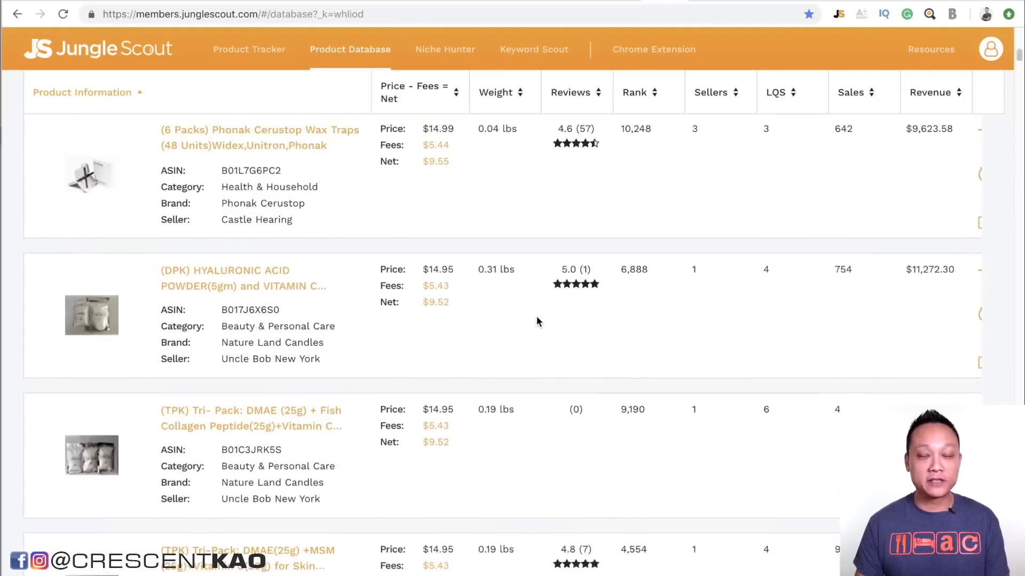
- Search for products priced from 50.01 to 54.97 and look over the results
{"action": "scroll", "coordinate": [536, 315], "scroll_direction": "up", "scroll_amount": 10}
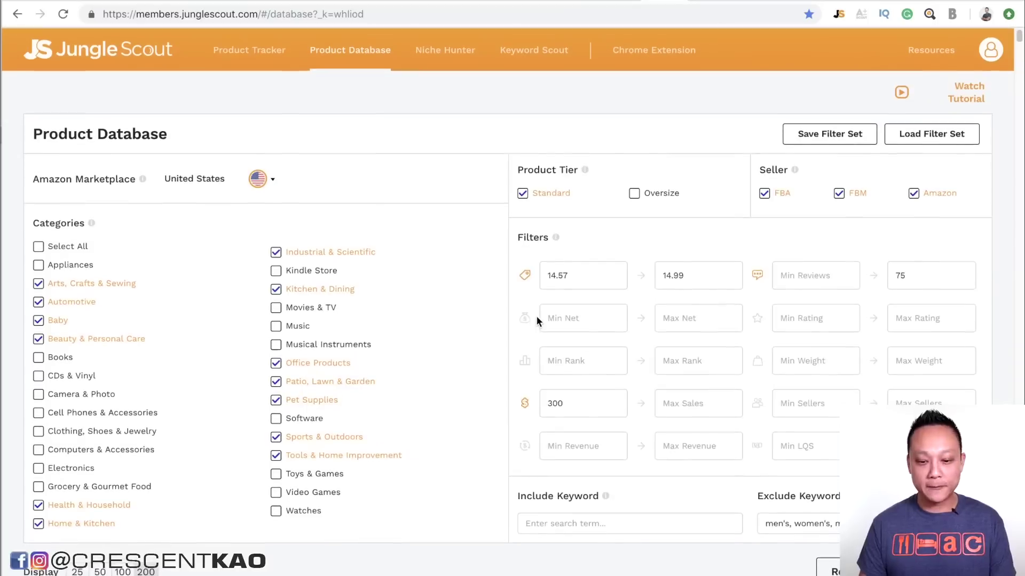
{"action": "left_click_drag", "start_coordinate": [581, 276], "coordinate": [451, 283]}
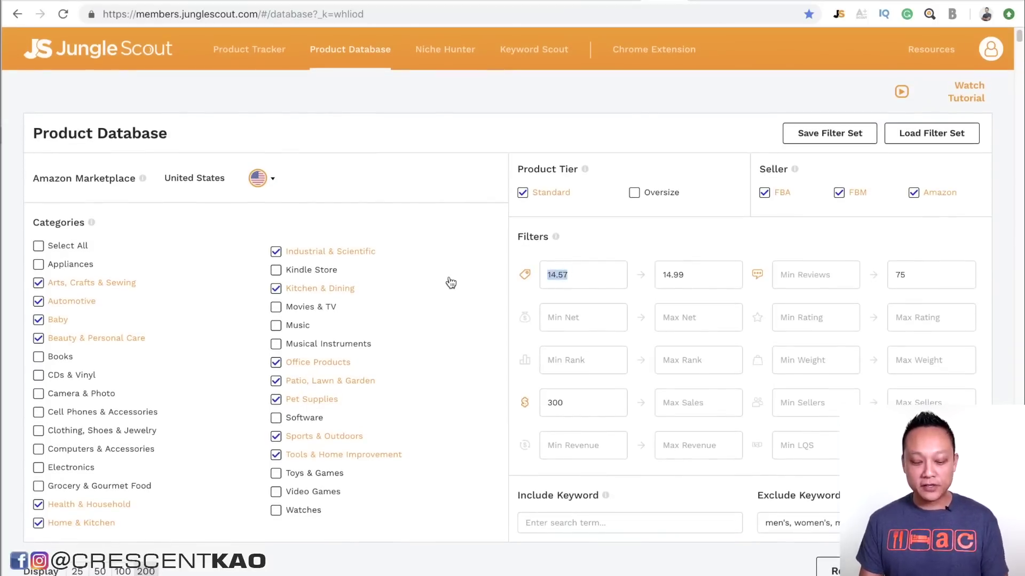
{"action": "type", "text": "5"}
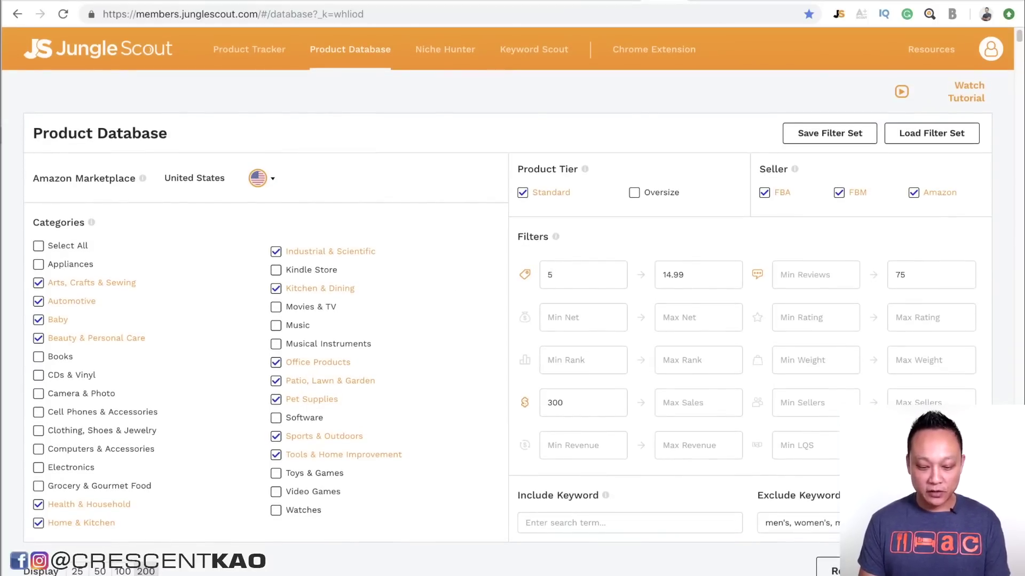
{"action": "type", "text": ".01"}
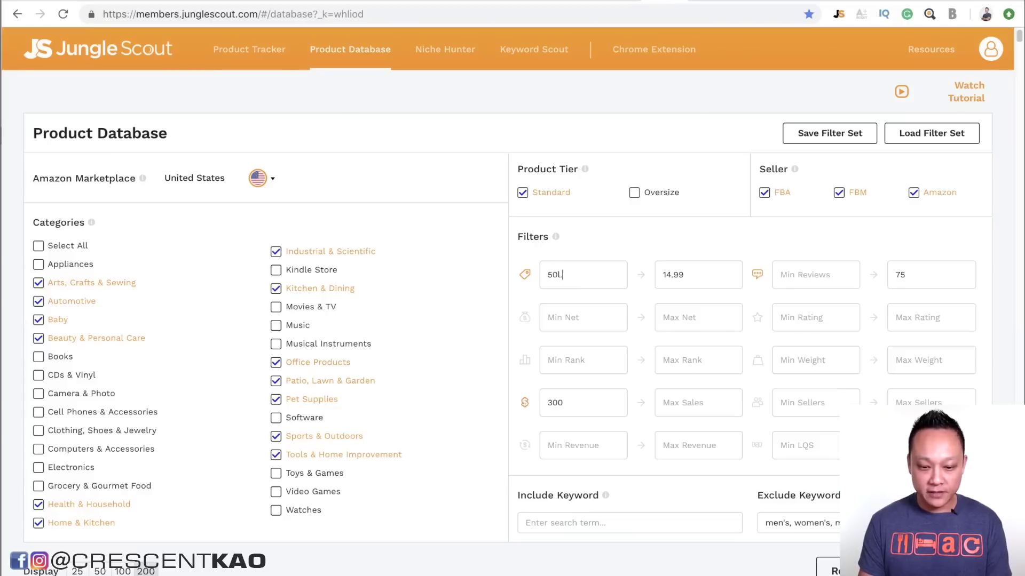
{"action": "type", "text": "01"}
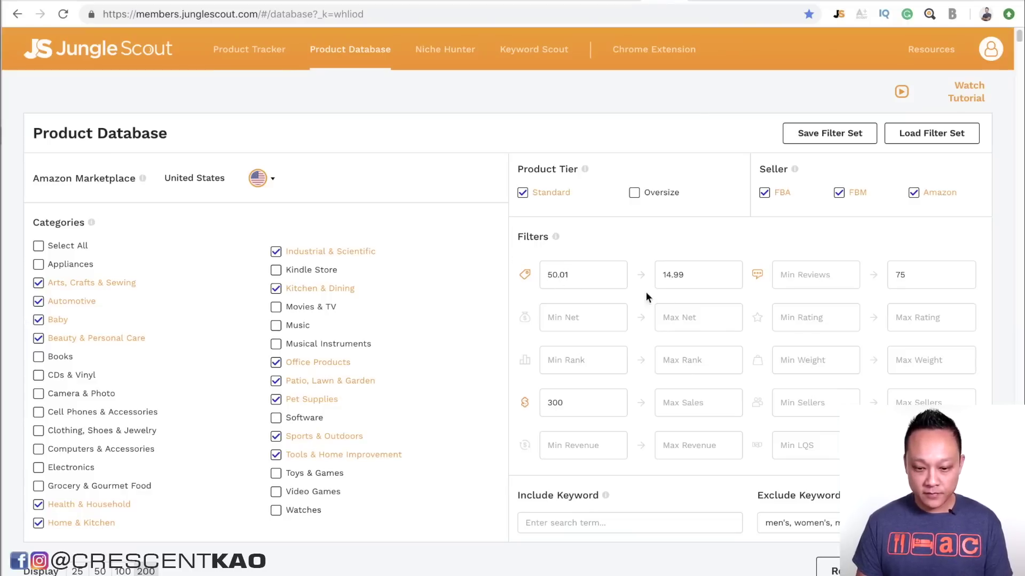
{"action": "key", "text": "Tab"}
{"action": "type", "text": "5"}
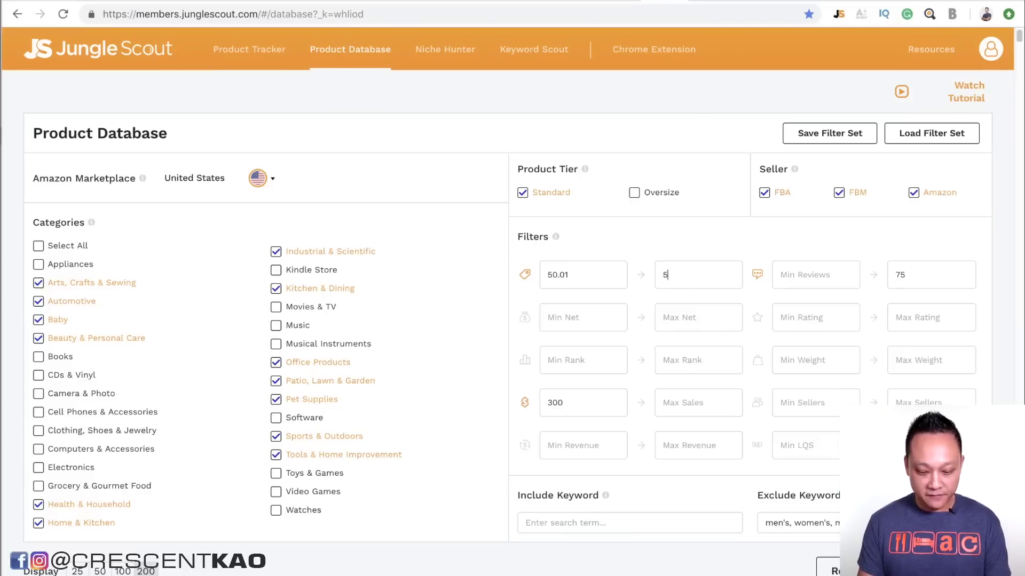
{"action": "type", "text": "4"}
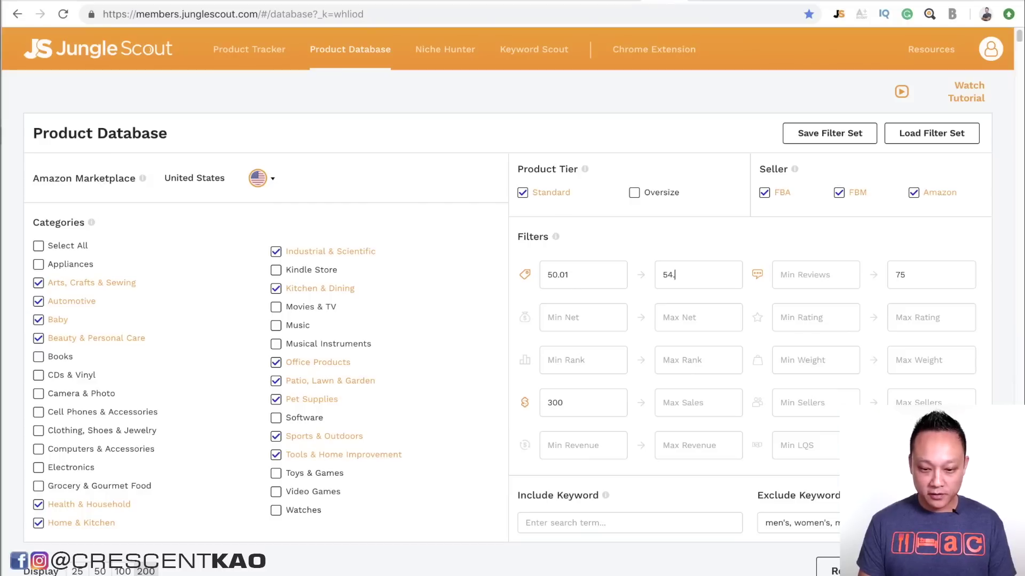
{"action": "type", "text": ".97"}
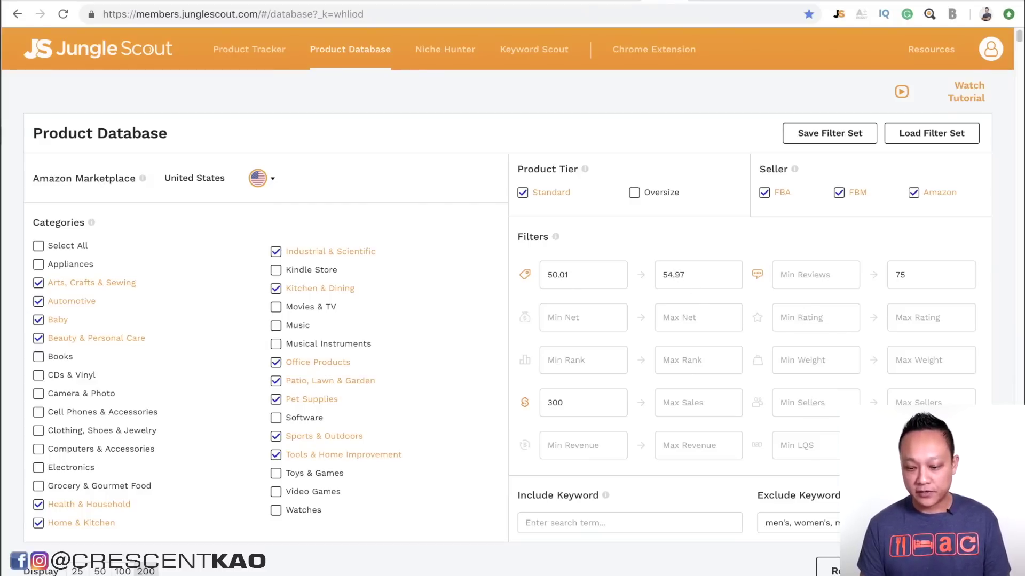
{"action": "scroll", "coordinate": [116, 409], "scroll_direction": "down", "scroll_amount": 15}
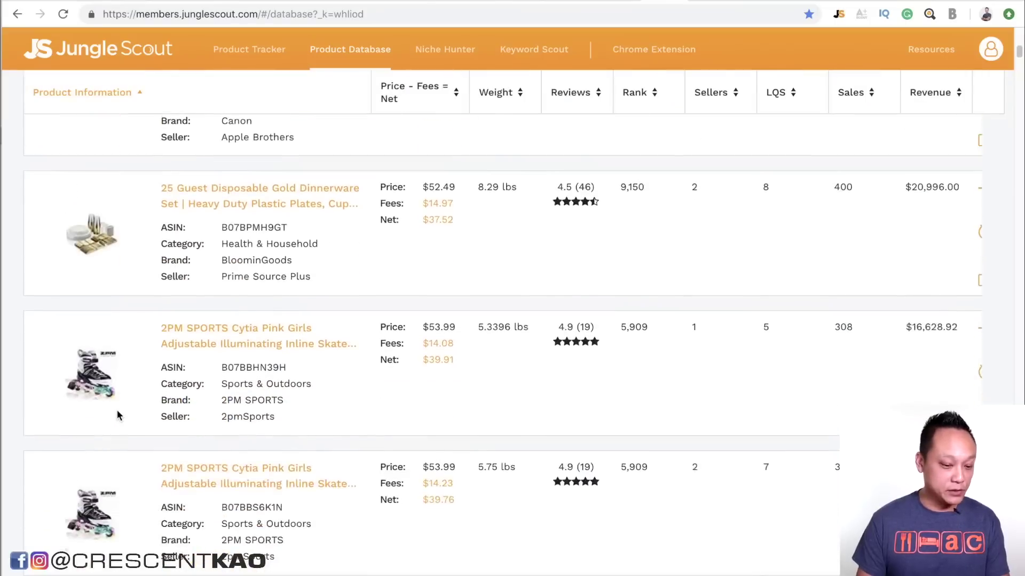
{"action": "scroll", "coordinate": [117, 409], "scroll_direction": "up", "scroll_amount": 20}
{"action": "scroll", "coordinate": [161, 294], "scroll_direction": "down", "scroll_amount": 8}
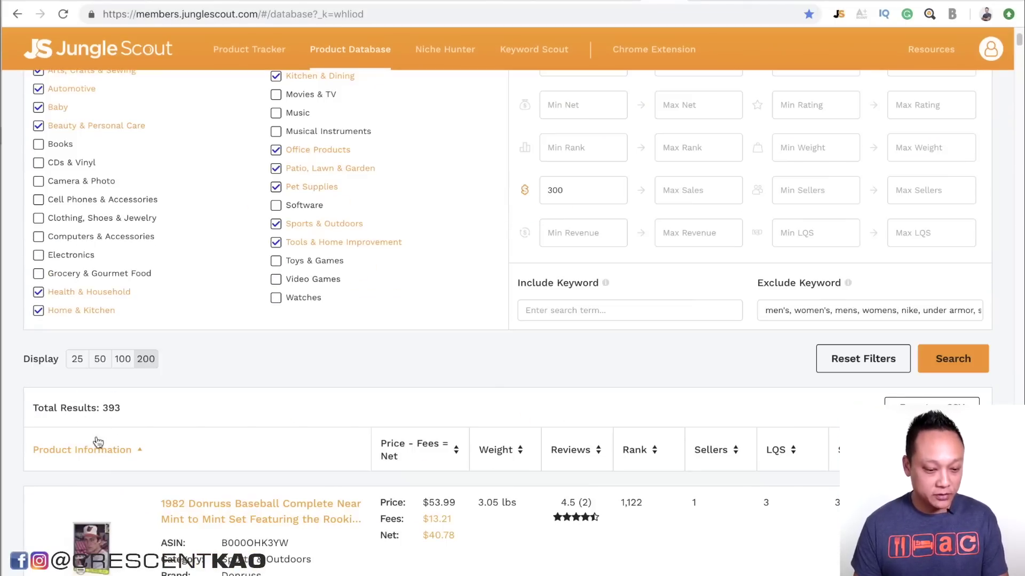
- Set the price filter to a minimum of 24.27 and a maximum of 24.99
{"action": "scroll", "coordinate": [299, 439], "scroll_direction": "up", "scroll_amount": 5}
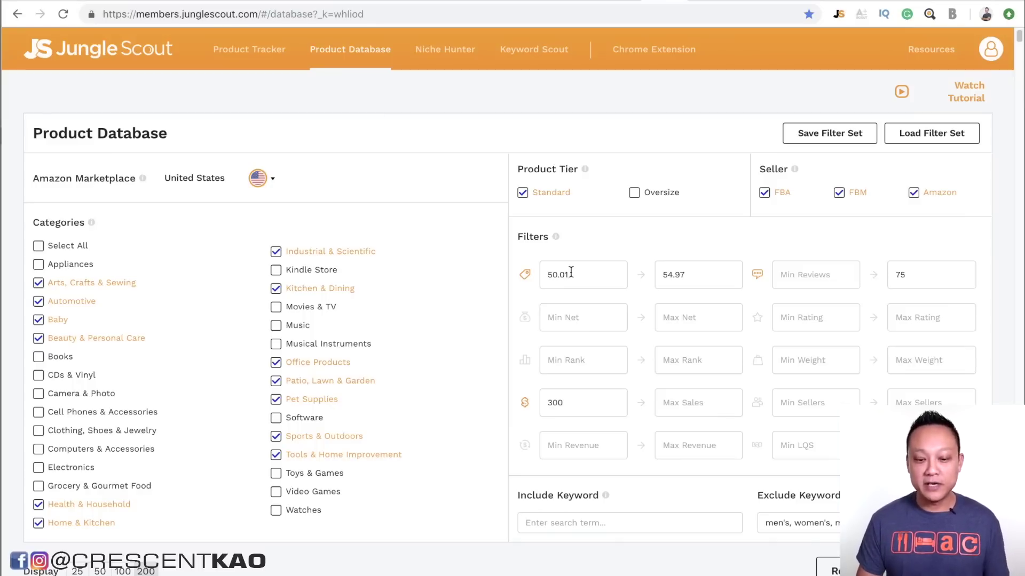
{"action": "left_click_drag", "start_coordinate": [572, 272], "coordinate": [476, 278]}
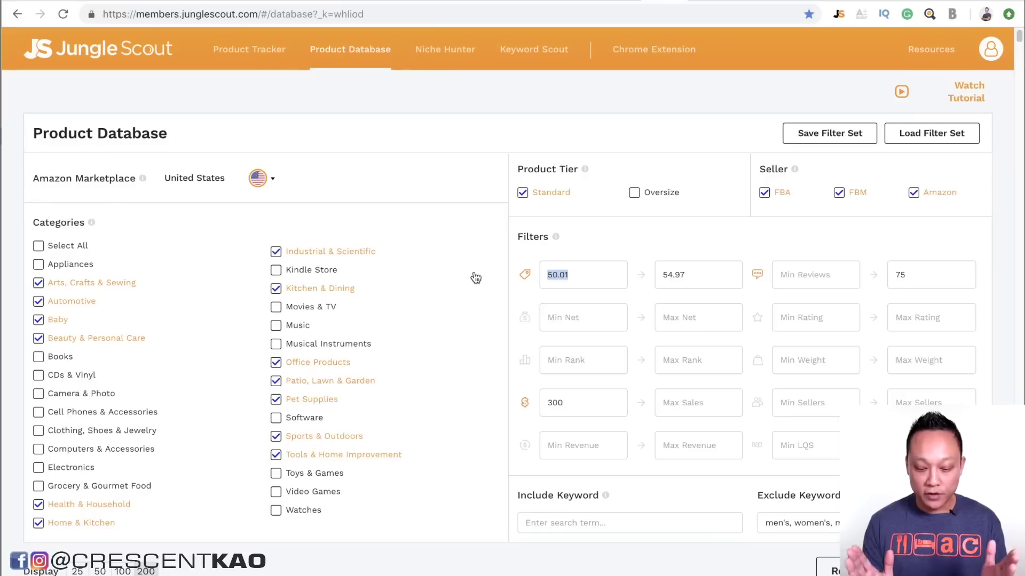
{"action": "type", "text": "24.27"}
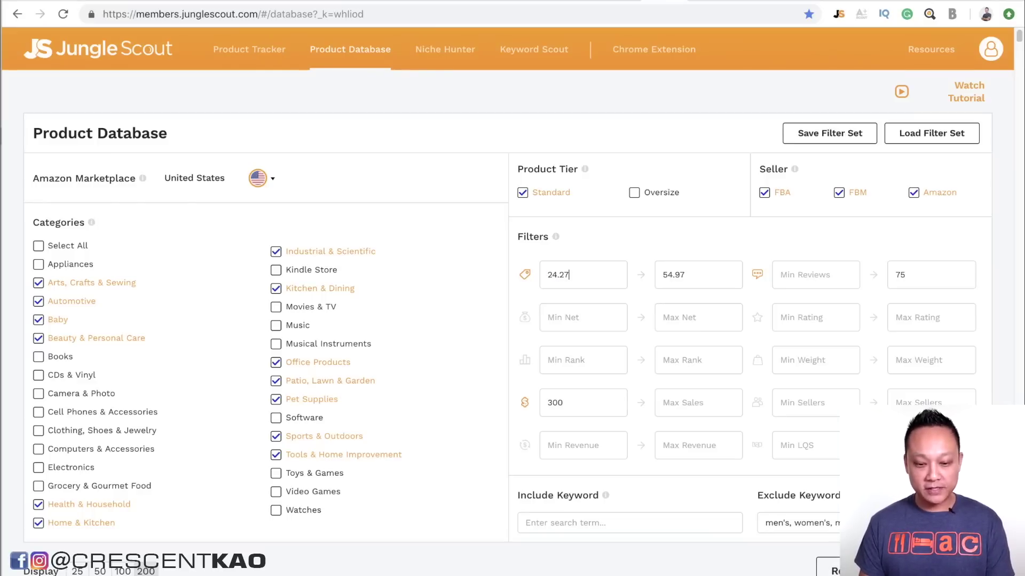
{"action": "key", "text": "BackSpace"}
{"action": "type", "text": "24.99"}
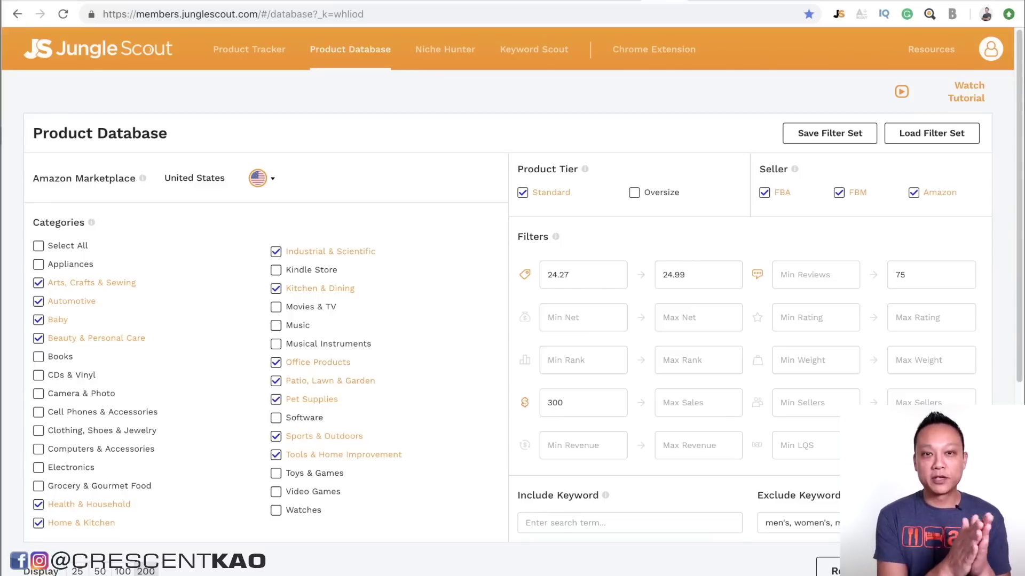
- Search for products priced from 25.01 to 25.99 and look over the results
{"action": "scroll", "coordinate": [508, 320], "scroll_direction": "down", "scroll_amount": 10}
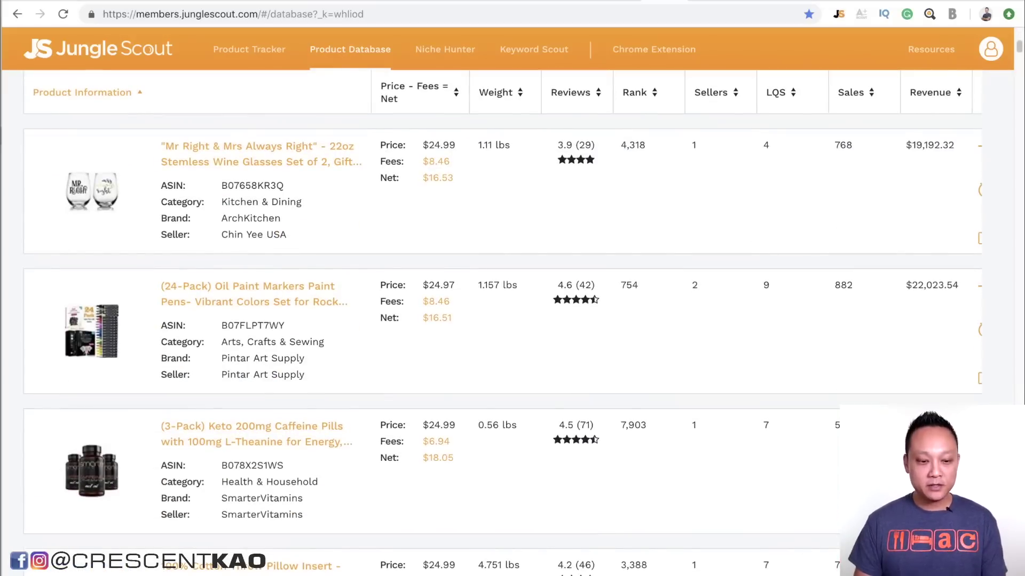
{"action": "scroll", "coordinate": [586, 306], "scroll_direction": "up", "scroll_amount": 10}
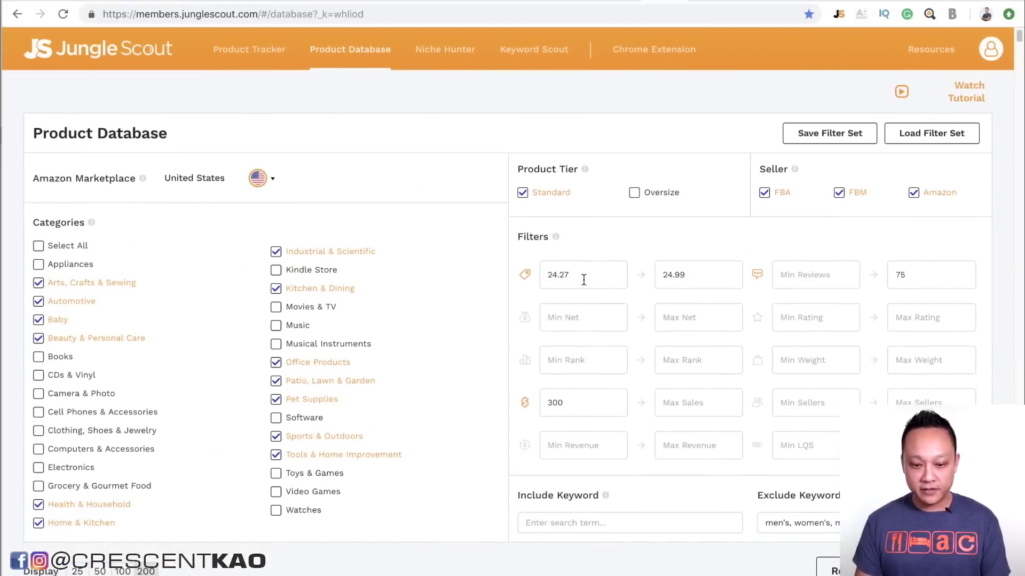
{"action": "left_click_drag", "start_coordinate": [613, 277], "coordinate": [498, 282]}
{"action": "type", "text": "25.01"}
{"action": "left_click_drag", "start_coordinate": [690, 274], "coordinate": [635, 274]}
{"action": "type", "text": "25.99"}
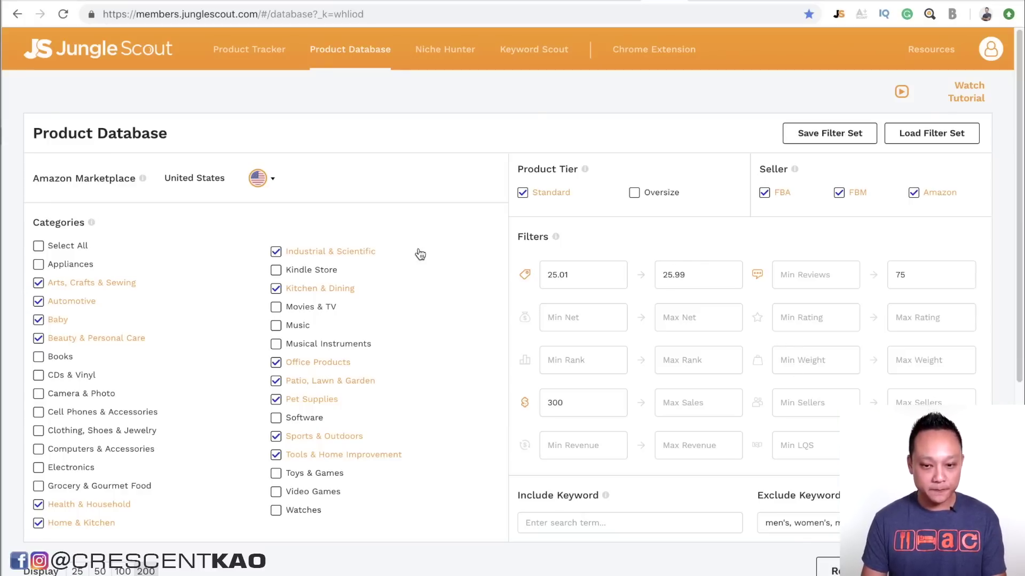
{"action": "scroll", "coordinate": [444, 318], "scroll_direction": "down", "scroll_amount": 12}
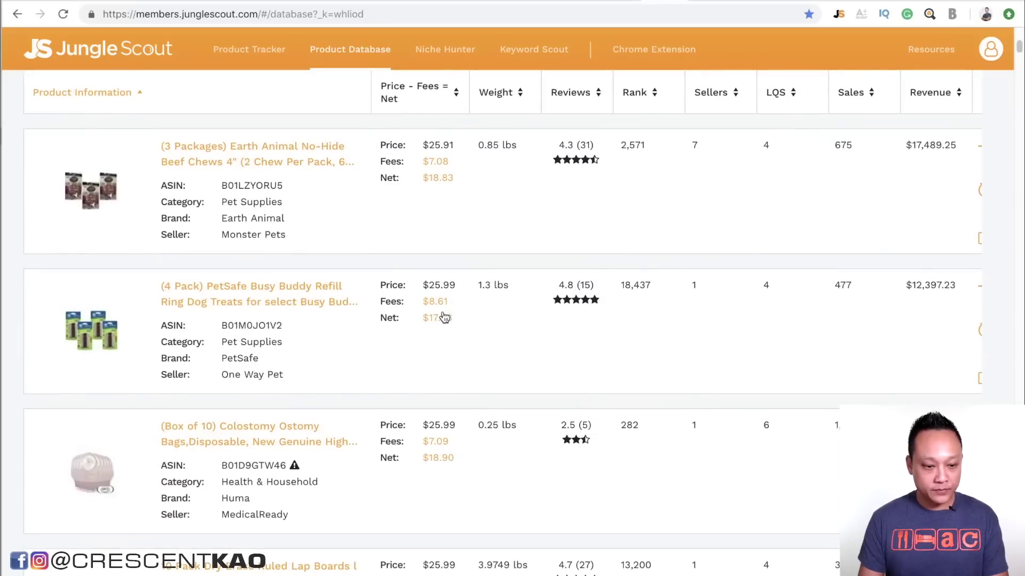
{"action": "scroll", "coordinate": [332, 314], "scroll_direction": "down", "scroll_amount": 18}
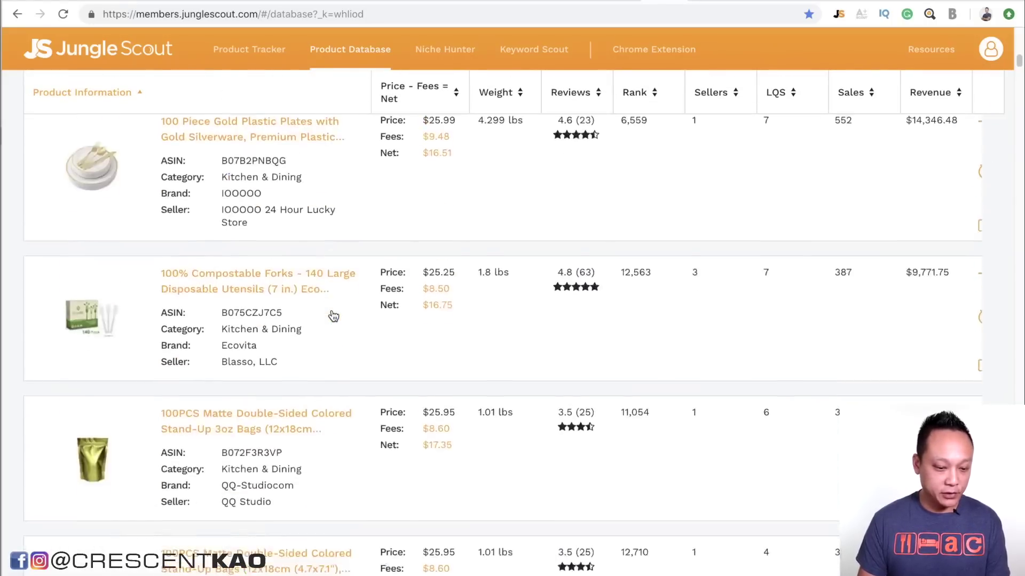
{"action": "scroll", "coordinate": [331, 315], "scroll_direction": "up", "scroll_amount": 20}
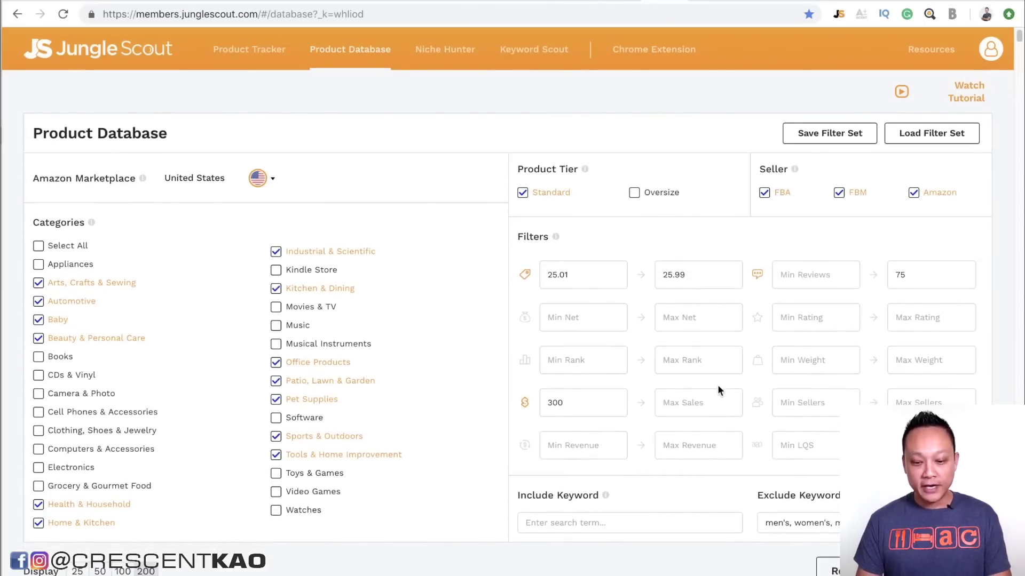
- Limit the results to a minimum revenue of 10000 and a maximum LQS of 6, and run the search
{"action": "left_click", "coordinate": [595, 454]}
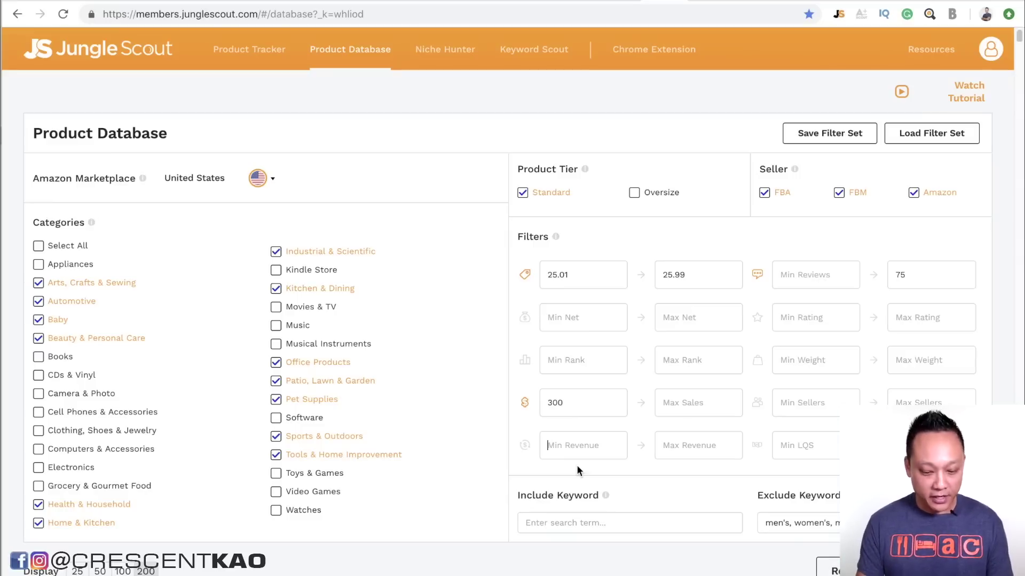
{"action": "type", "text": "10000"}
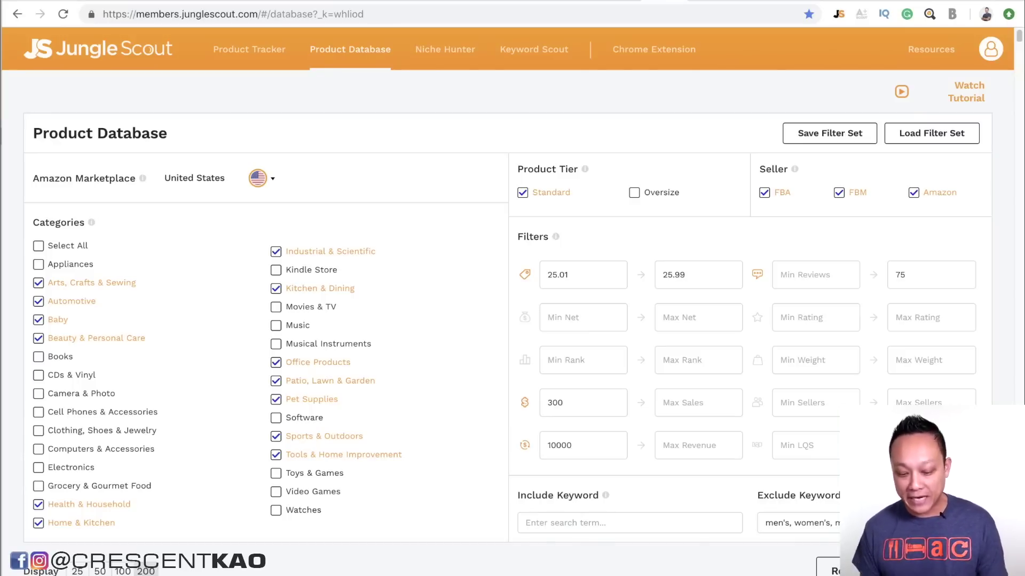
{"action": "scroll", "coordinate": [507, 320], "scroll_direction": "down", "scroll_amount": 2}
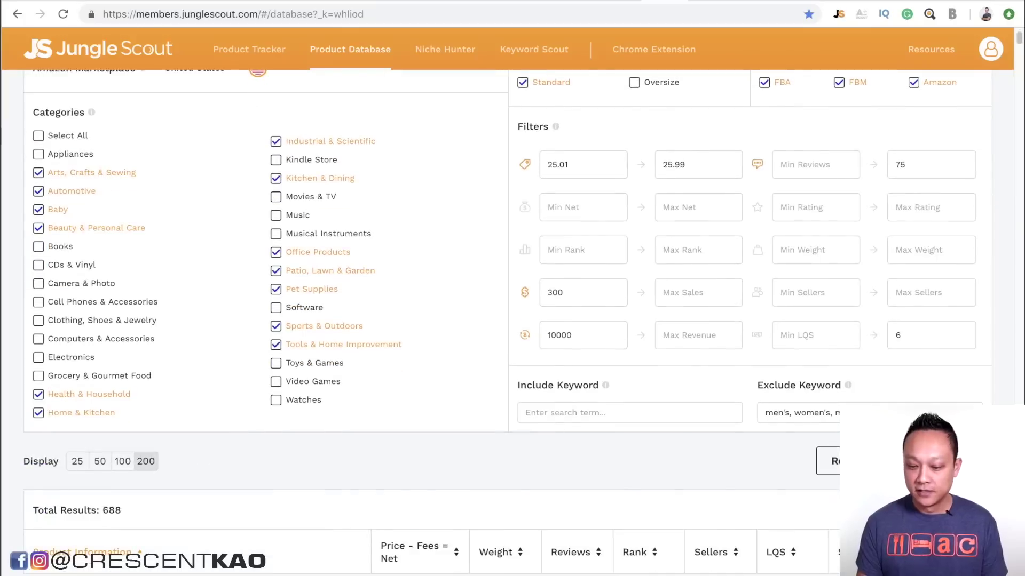
{"action": "left_click", "coordinate": [580, 165]}
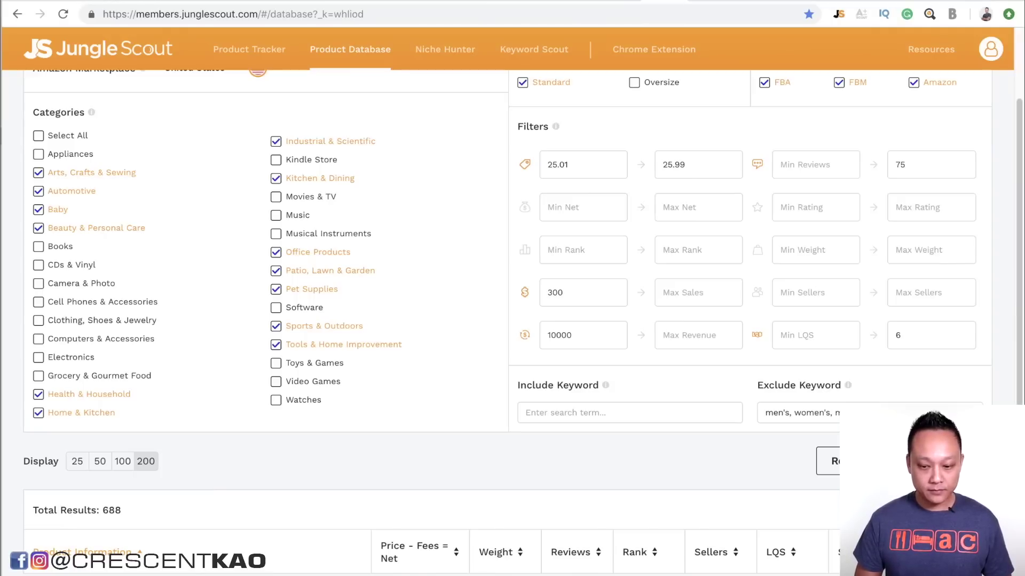
- Look over the products that match the revenue and LQS limits
{"action": "scroll", "coordinate": [512, 320], "scroll_direction": "down", "scroll_amount": 10}
{"action": "scroll", "coordinate": [544, 324], "scroll_direction": "up", "scroll_amount": 6}
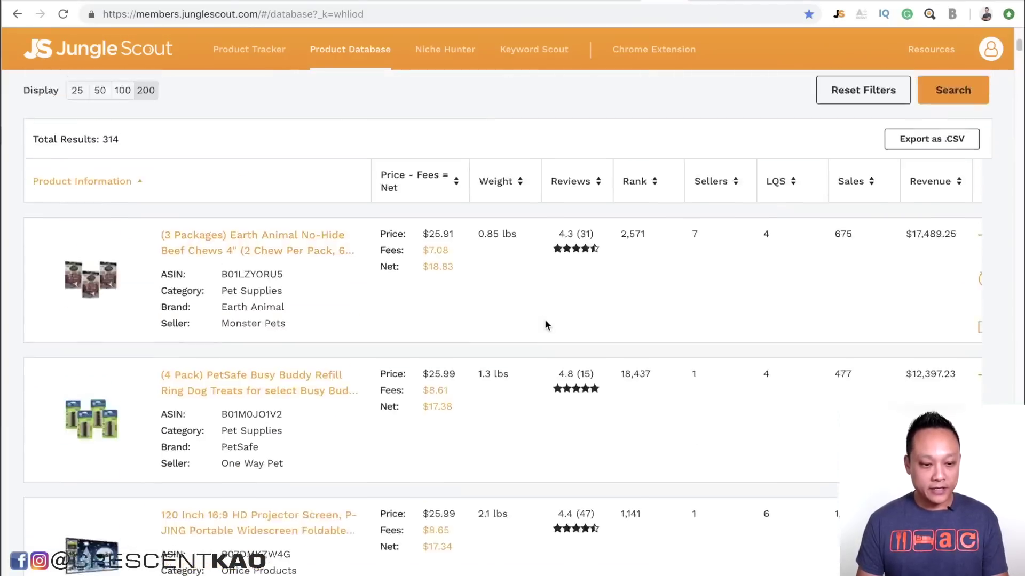
{"action": "scroll", "coordinate": [218, 342], "scroll_direction": "down", "scroll_amount": 1}
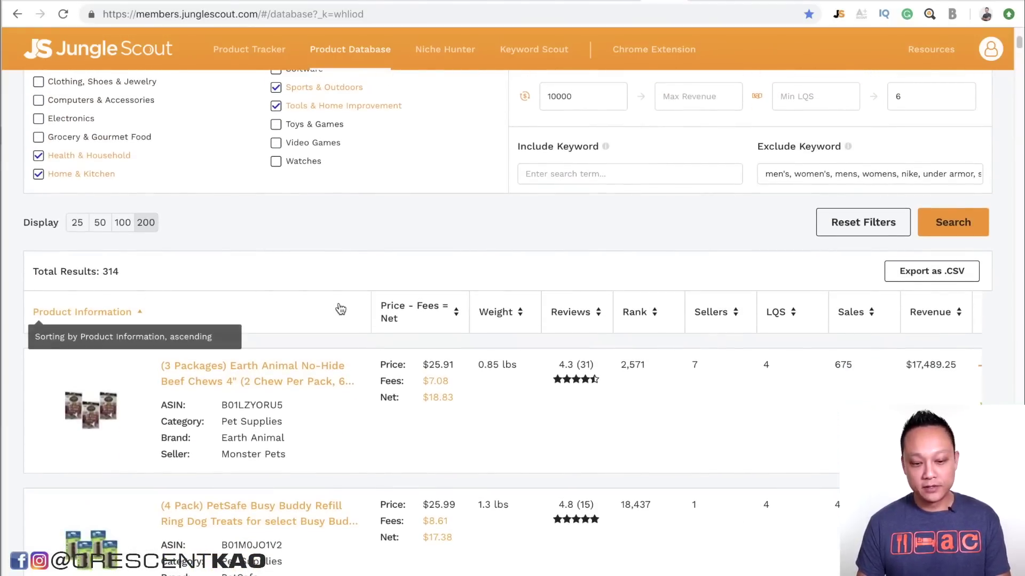
{"action": "scroll", "coordinate": [340, 309], "scroll_direction": "down", "scroll_amount": 10}
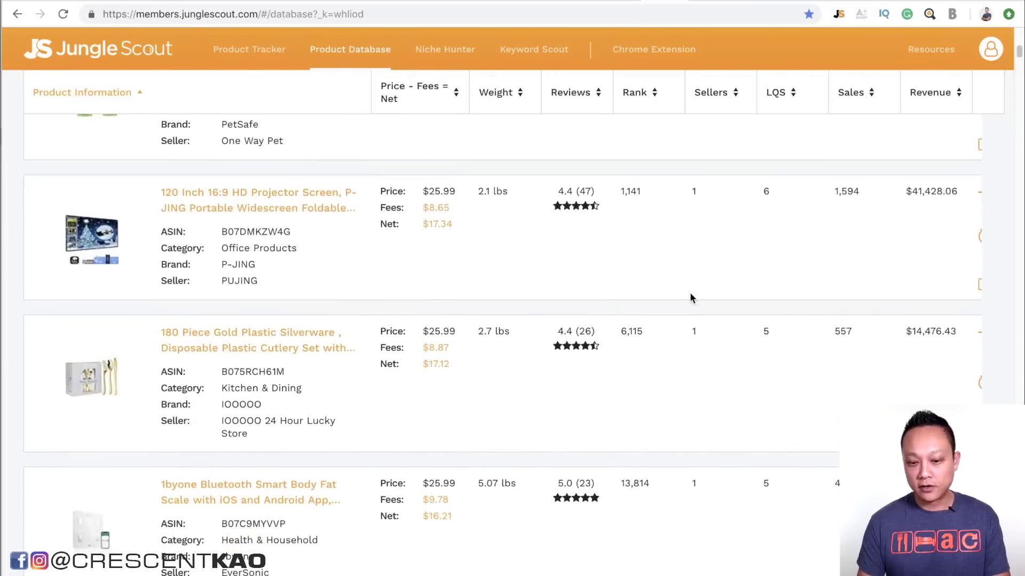
{"action": "scroll", "coordinate": [690, 295], "scroll_direction": "up", "scroll_amount": 15}
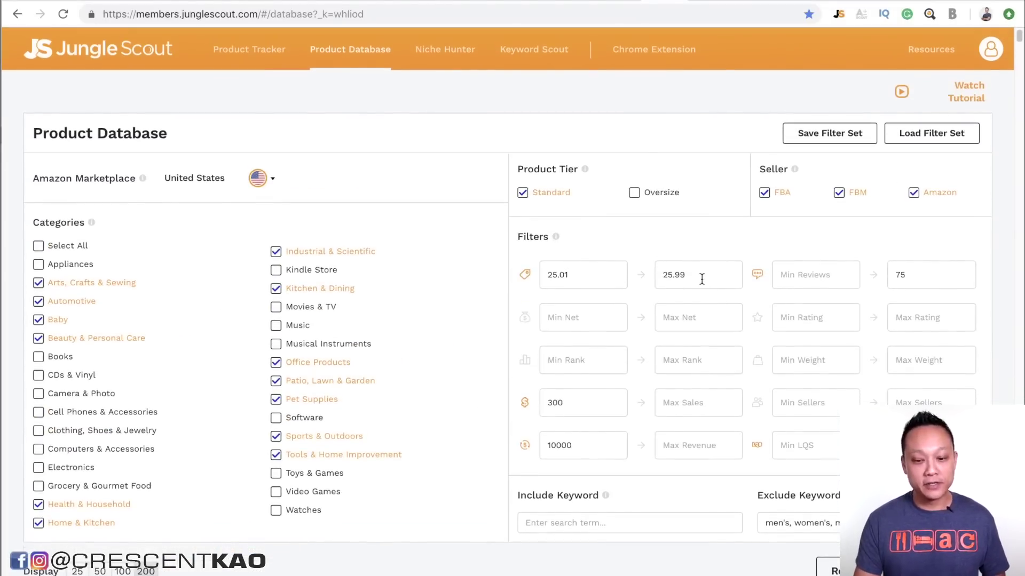
{"action": "scroll", "coordinate": [701, 280], "scroll_direction": "down", "scroll_amount": 2}
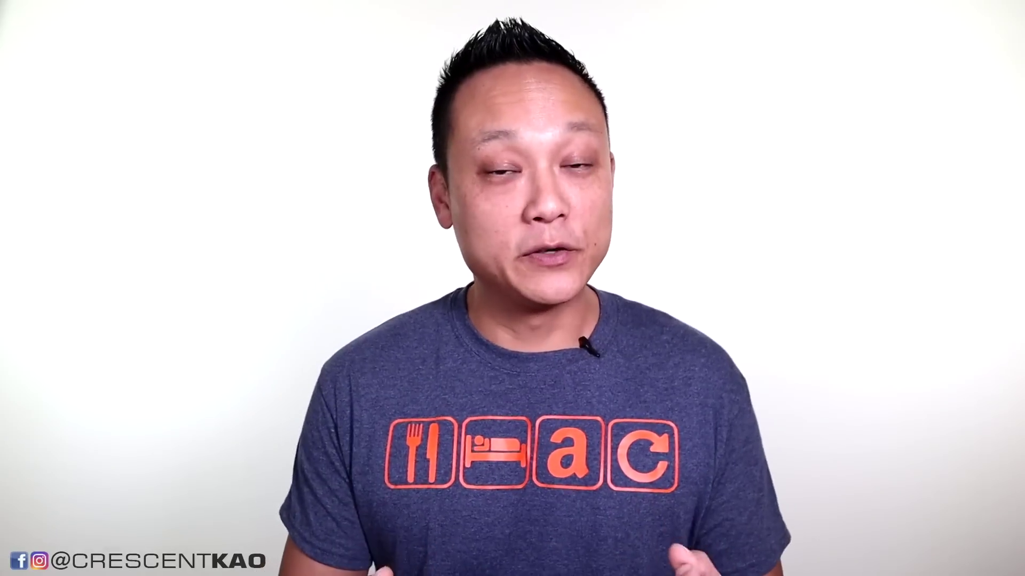
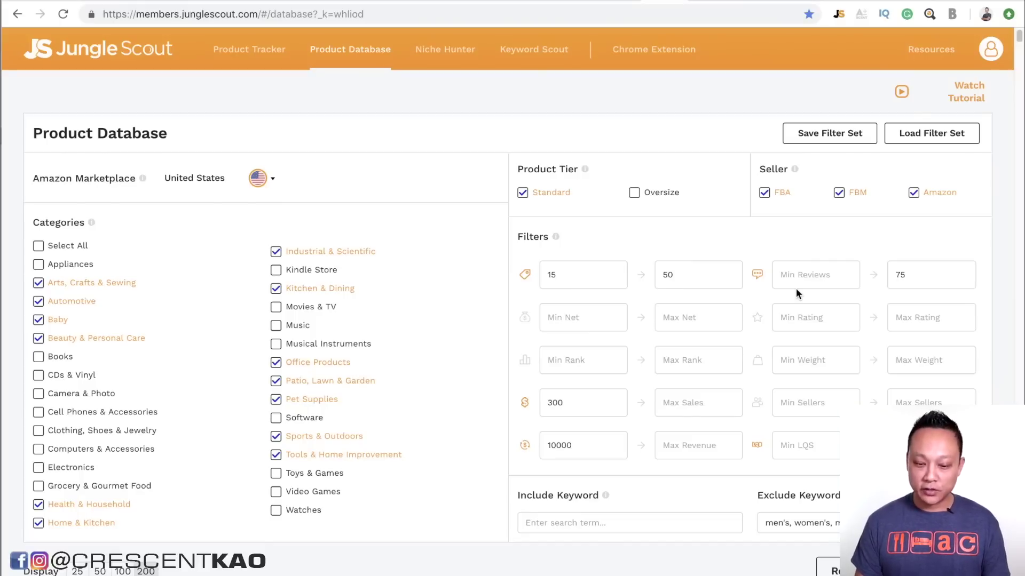
- Examine the products priced from 15 to 50 for opportunities, comparing their reviews, sales and revenue
{"action": "scroll", "coordinate": [576, 277], "scroll_direction": "down", "scroll_amount": 10}
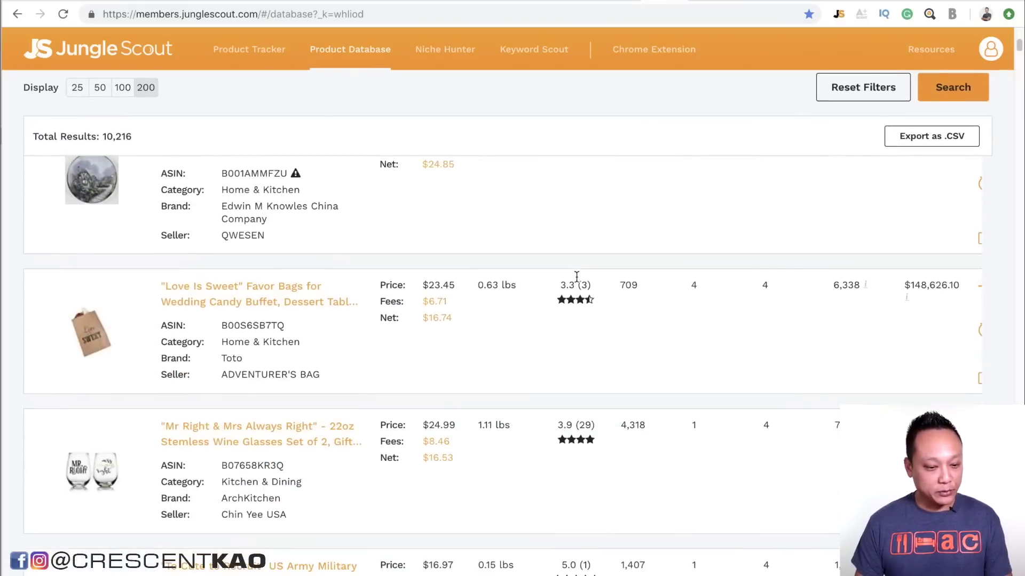
{"action": "scroll", "coordinate": [577, 280], "scroll_direction": "down", "scroll_amount": 10}
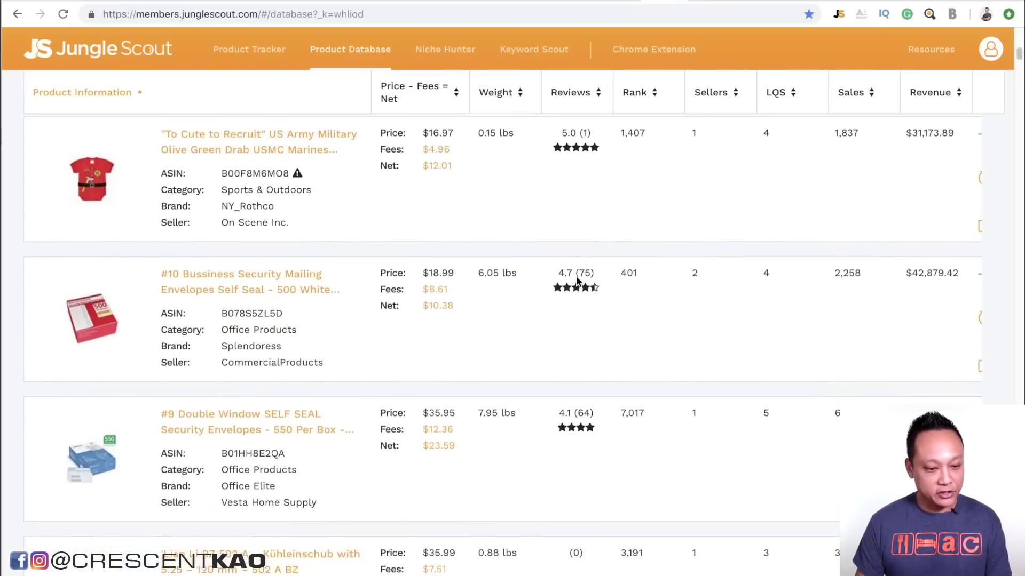
{"action": "scroll", "coordinate": [575, 276], "scroll_direction": "down", "scroll_amount": 10}
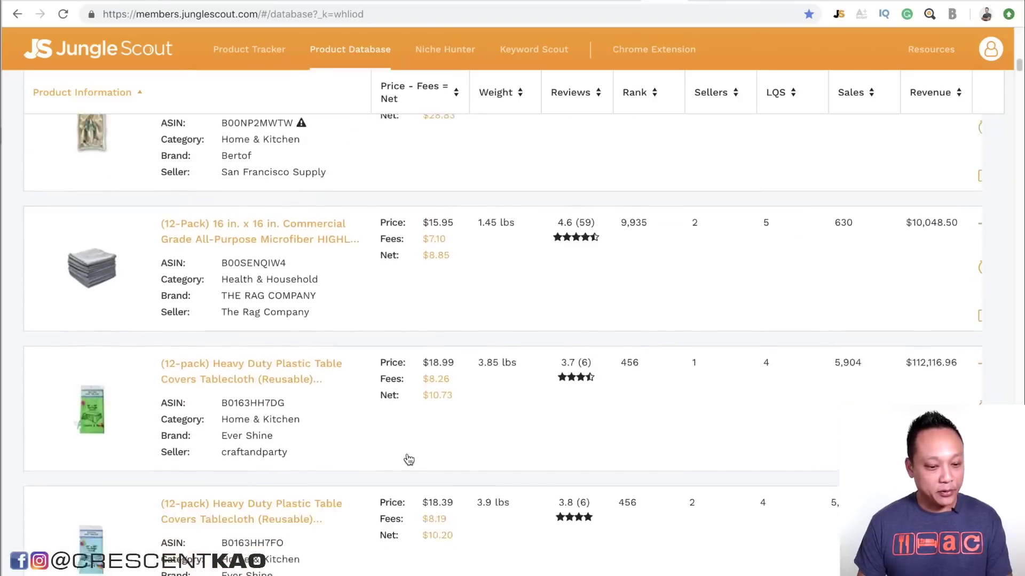
{"action": "scroll", "coordinate": [408, 459], "scroll_direction": "down", "scroll_amount": 10}
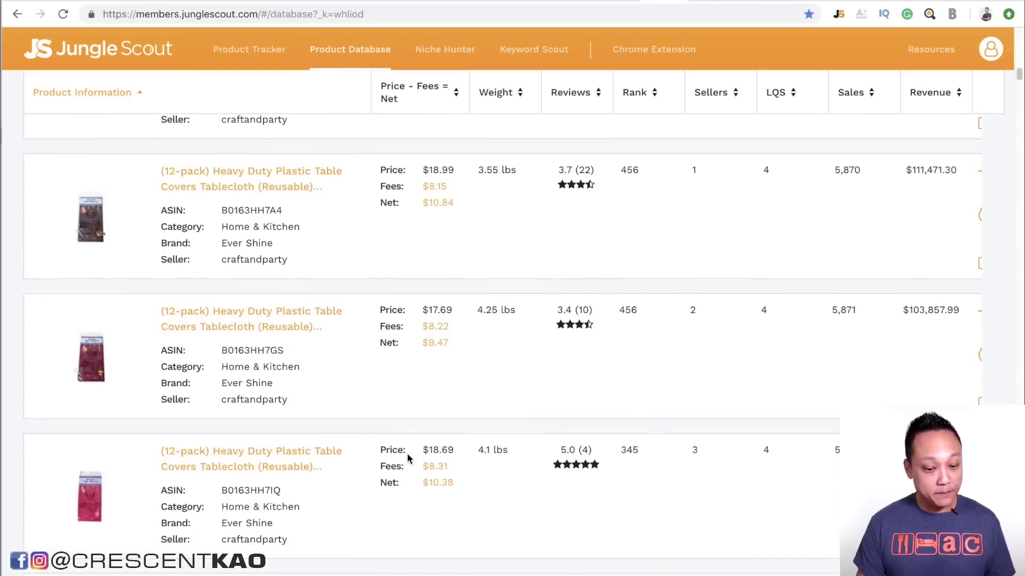
{"action": "scroll", "coordinate": [408, 456], "scroll_direction": "down", "scroll_amount": 10}
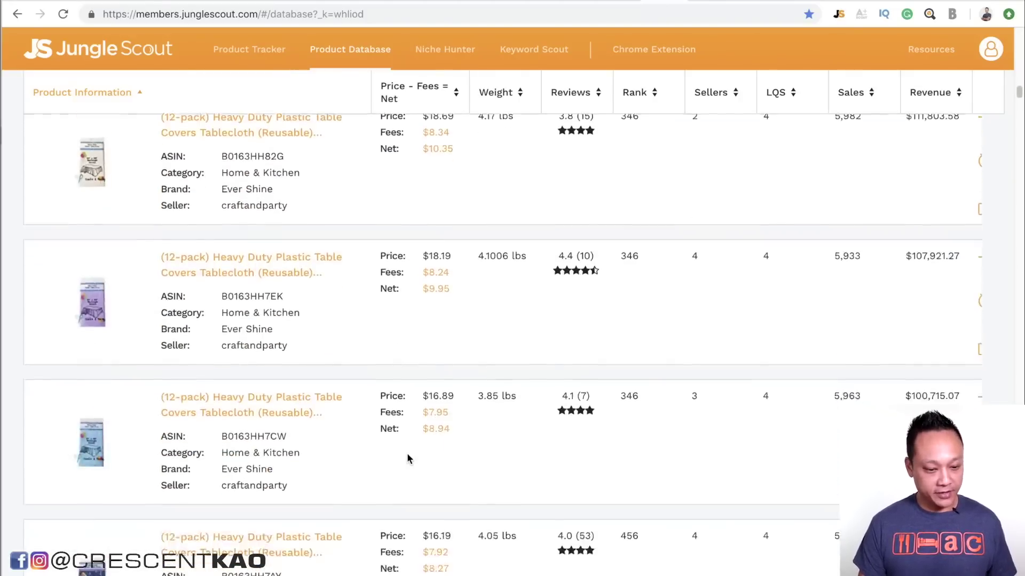
{"action": "scroll", "coordinate": [406, 459], "scroll_direction": "down", "scroll_amount": 10}
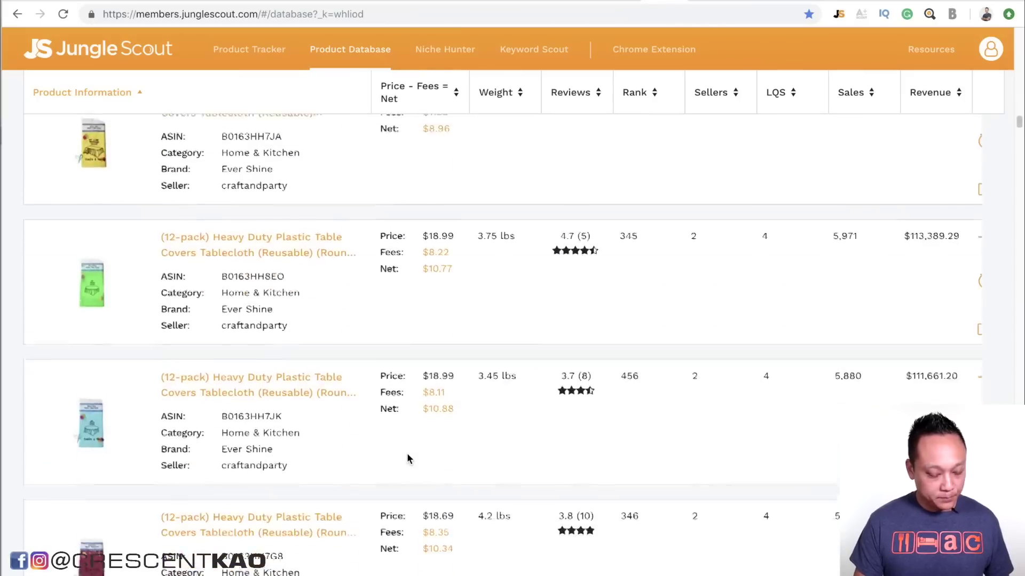
{"action": "scroll", "coordinate": [407, 459], "scroll_direction": "down", "scroll_amount": 10}
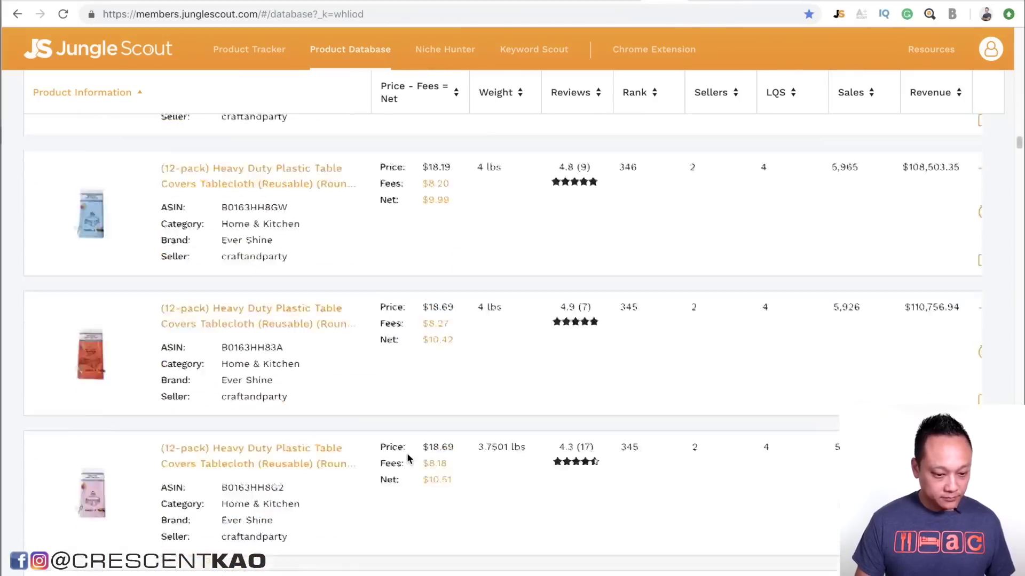
{"action": "scroll", "coordinate": [407, 456], "scroll_direction": "down", "scroll_amount": 5}
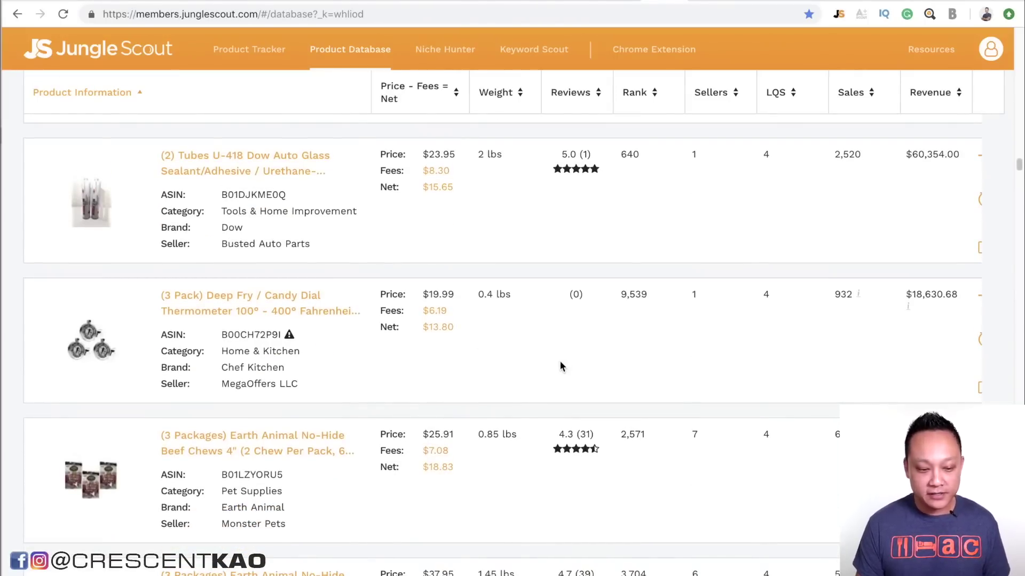
{"action": "scroll", "coordinate": [560, 363], "scroll_direction": "down", "scroll_amount": 2}
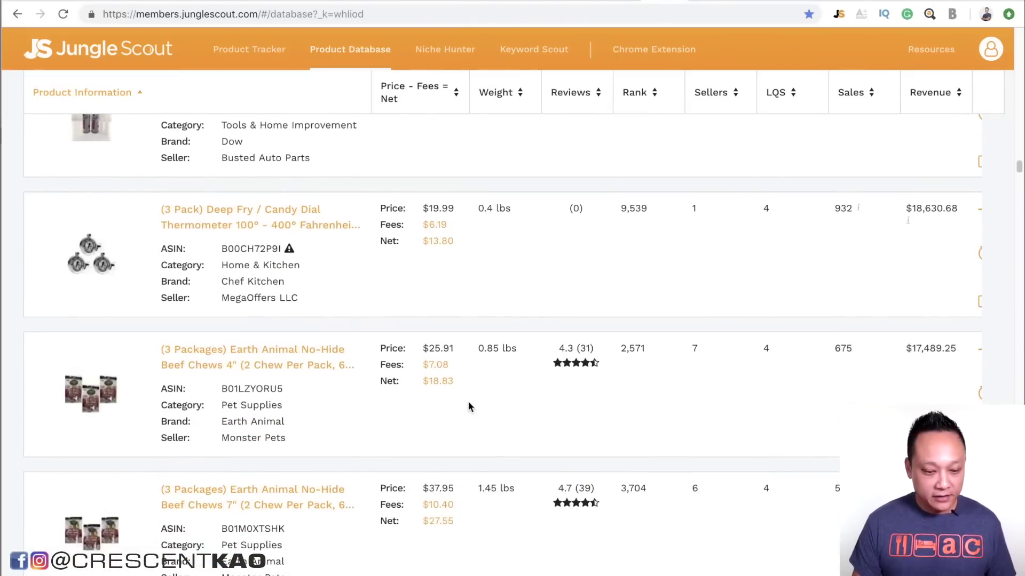
{"action": "scroll", "coordinate": [468, 405], "scroll_direction": "down", "scroll_amount": 10}
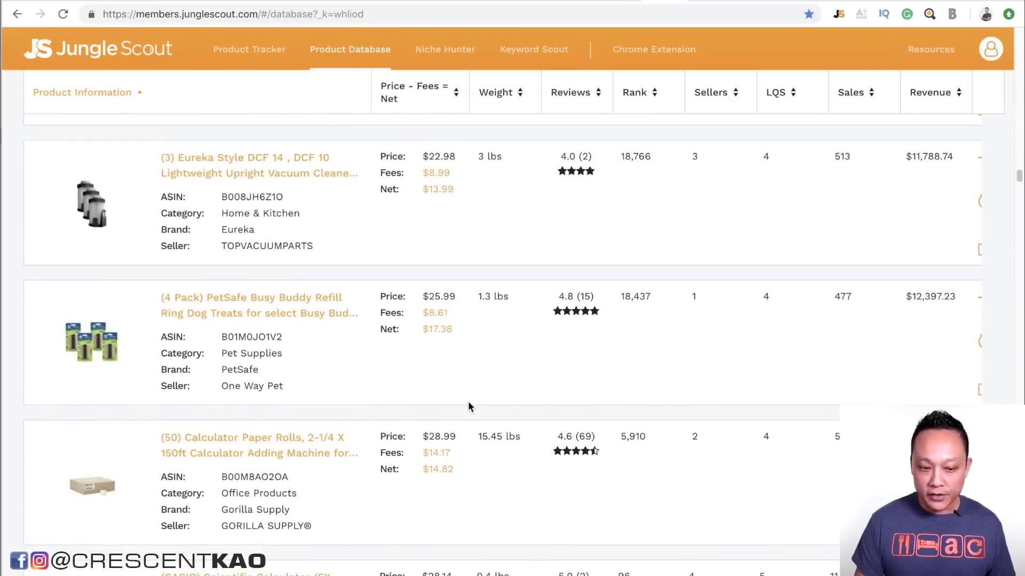
{"action": "scroll", "coordinate": [469, 407], "scroll_direction": "down", "scroll_amount": 3}
{"action": "scroll", "coordinate": [468, 407], "scroll_direction": "up", "scroll_amount": 2}
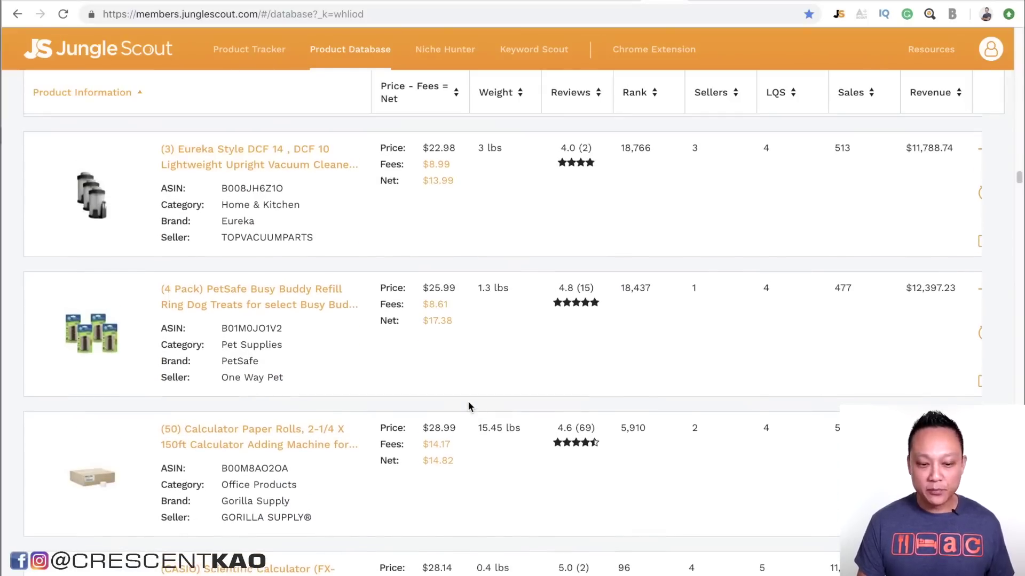
{"action": "scroll", "coordinate": [469, 407], "scroll_direction": "up", "scroll_amount": 1}
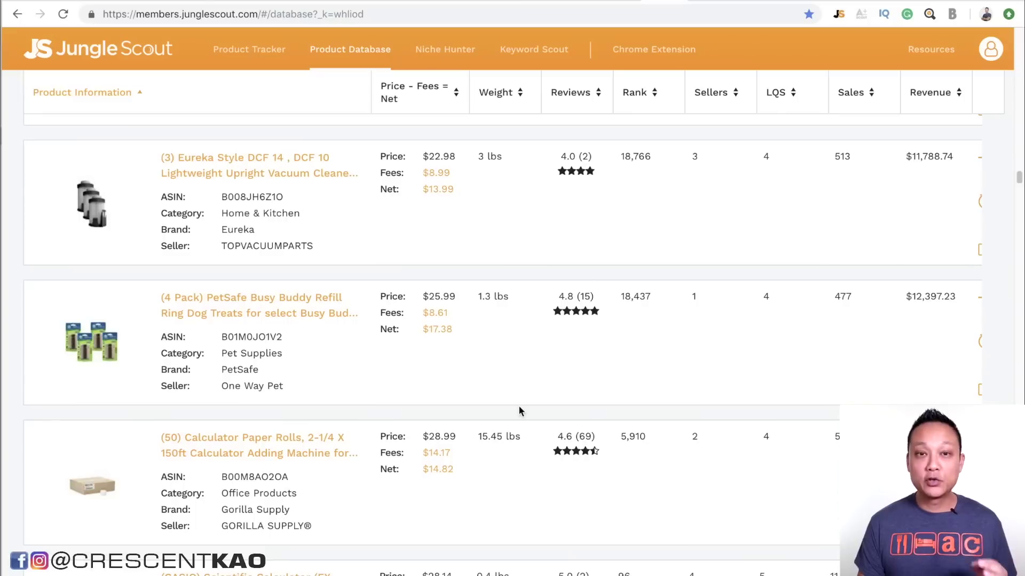
{"action": "scroll", "coordinate": [521, 411], "scroll_direction": "down", "scroll_amount": 2}
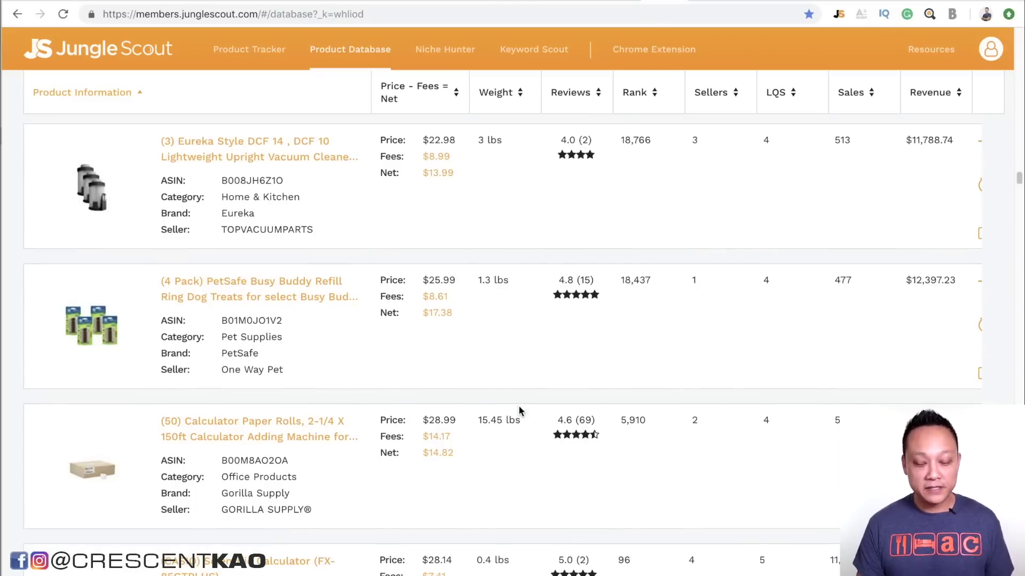
{"action": "scroll", "coordinate": [521, 411], "scroll_direction": "down", "scroll_amount": 5}
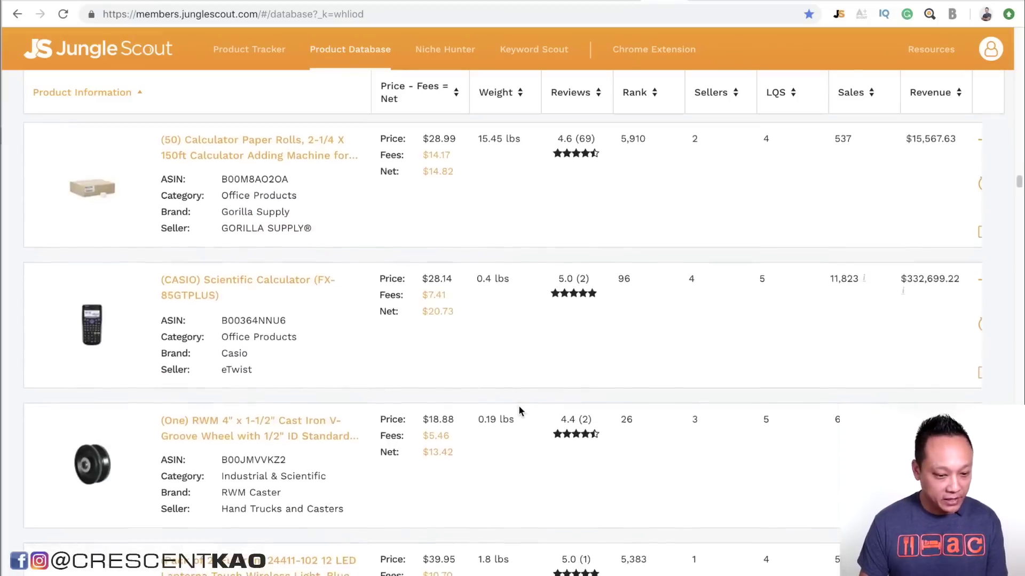
{"action": "scroll", "coordinate": [519, 411], "scroll_direction": "down", "scroll_amount": 8}
{"action": "scroll", "coordinate": [519, 410], "scroll_direction": "down", "scroll_amount": 10}
{"action": "scroll", "coordinate": [519, 410], "scroll_direction": "down", "scroll_amount": 6}
{"action": "scroll", "coordinate": [519, 411], "scroll_direction": "down", "scroll_amount": 6}
{"action": "scroll", "coordinate": [520, 411], "scroll_direction": "down", "scroll_amount": 4}
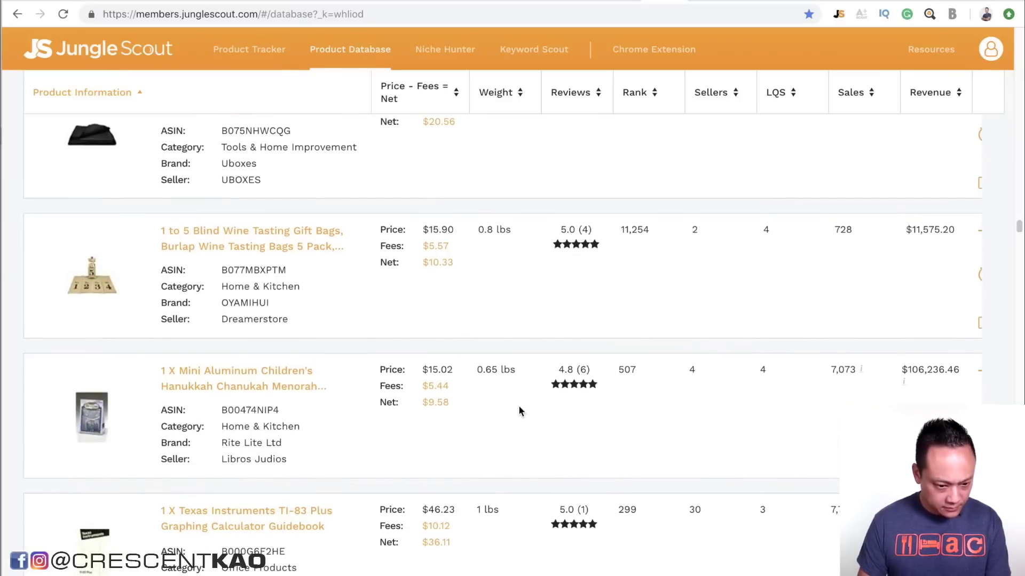
- Open the Amazon listing of the 1 to 5 Blind Wine Tasting Gift Bags in a new tab
{"action": "right_click", "coordinate": [297, 249]}
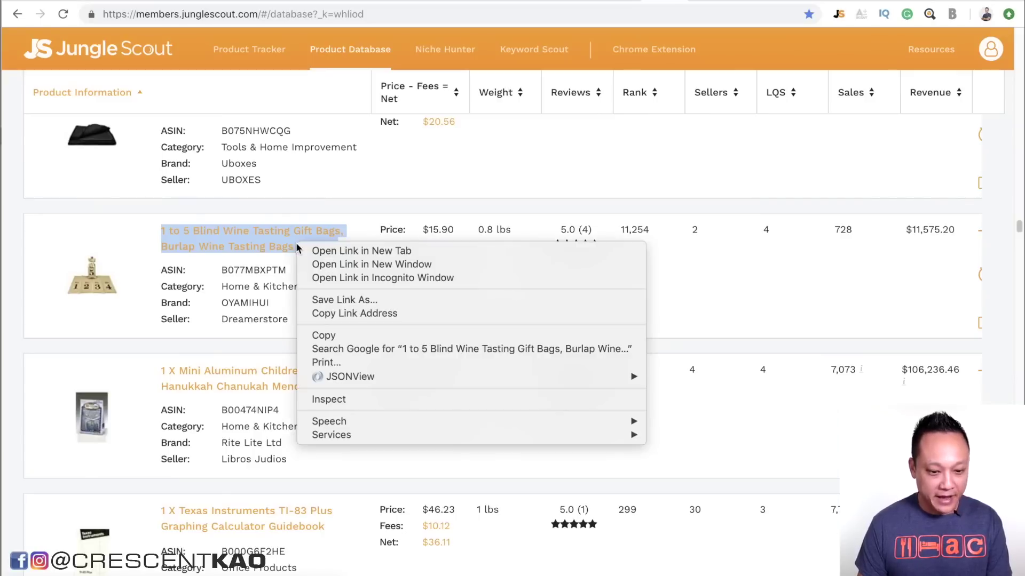
{"action": "left_click", "coordinate": [329, 251]}
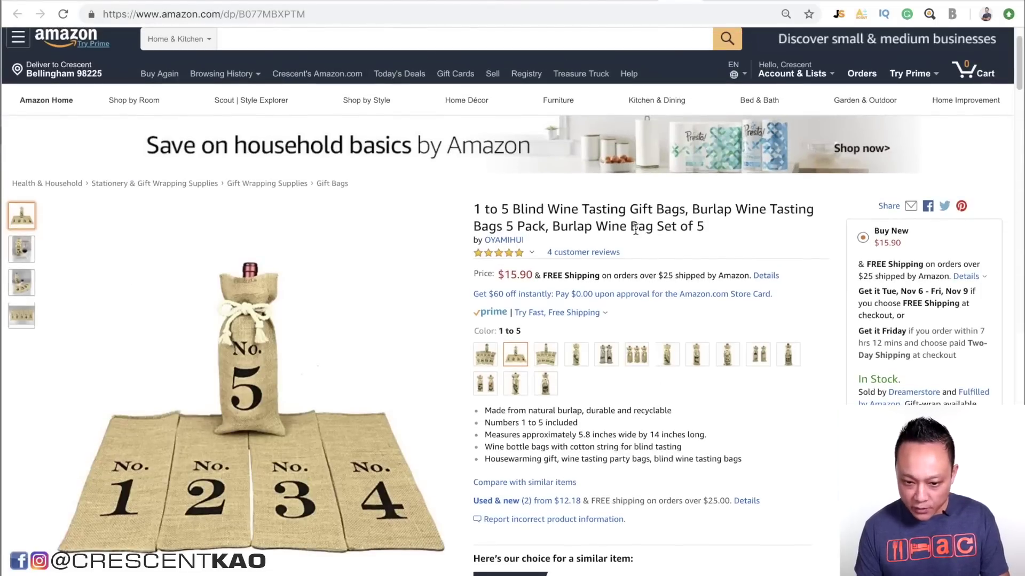
- Search all Amazon departments for "Wine Tasting Gift Bags" and look through the results
{"action": "left_click_drag", "start_coordinate": [550, 209], "coordinate": [665, 212]}
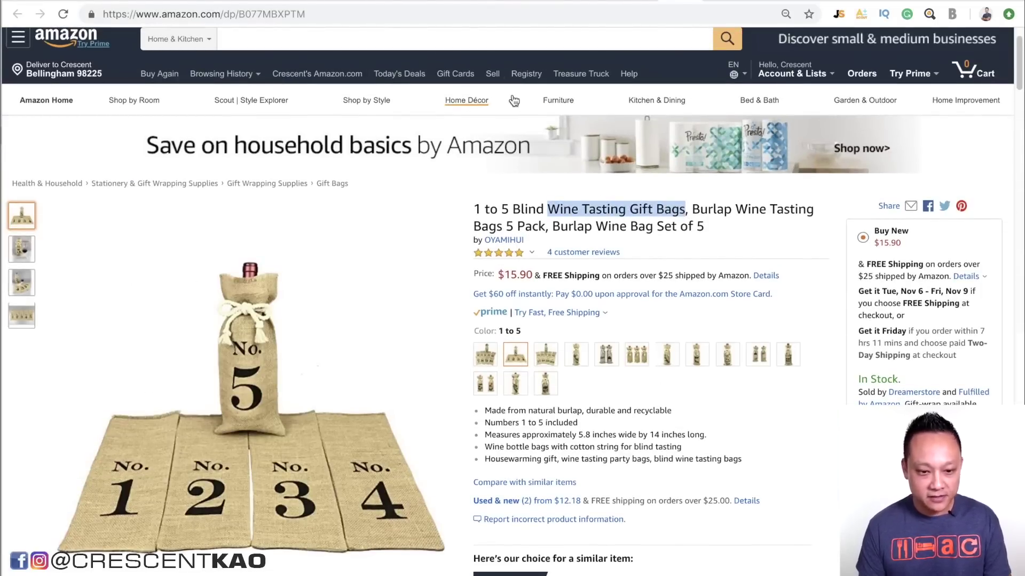
{"action": "left_click", "coordinate": [480, 42]}
{"action": "type", "text": "Wine Tasting Gift Bags"}
{"action": "left_click", "coordinate": [177, 39]}
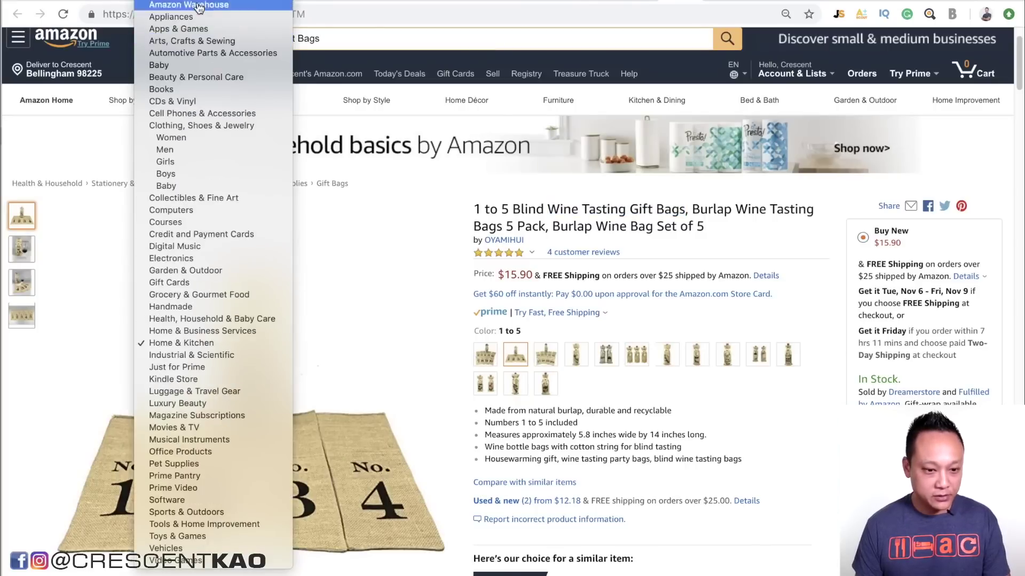
{"action": "left_click", "coordinate": [176, 5]}
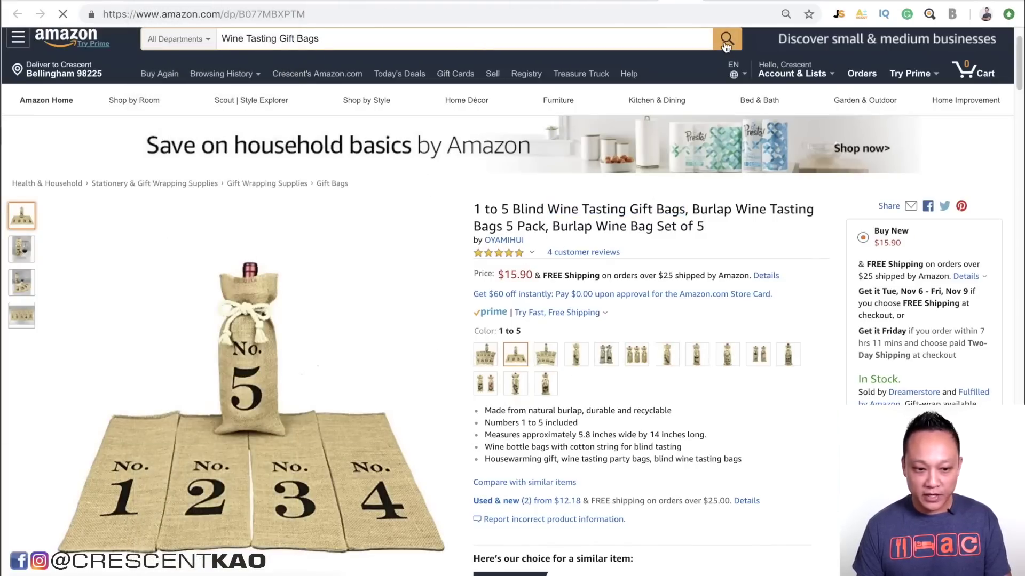
{"action": "scroll", "coordinate": [633, 294], "scroll_direction": "down", "scroll_amount": 6}
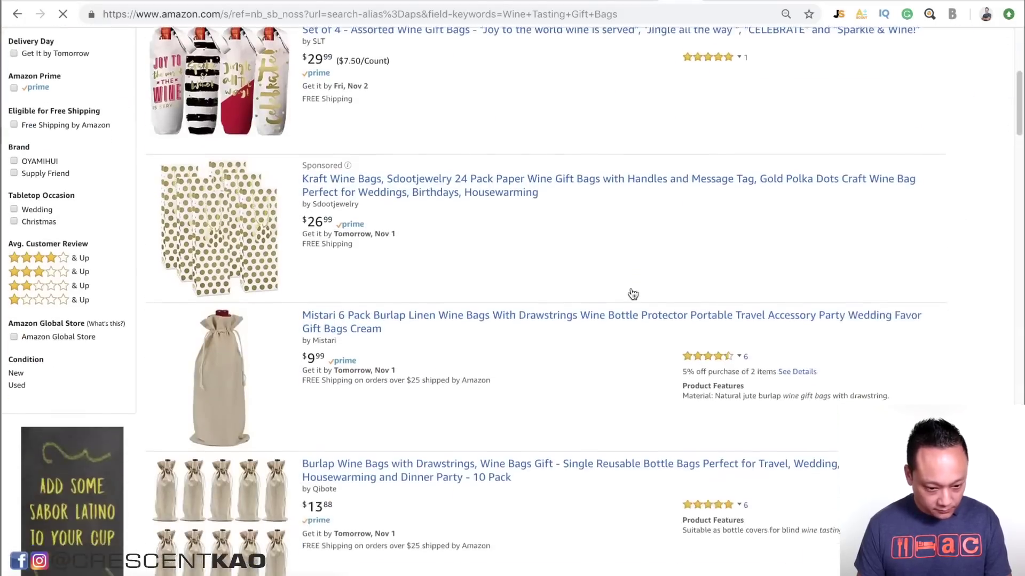
{"action": "scroll", "coordinate": [632, 294], "scroll_direction": "down", "scroll_amount": 3}
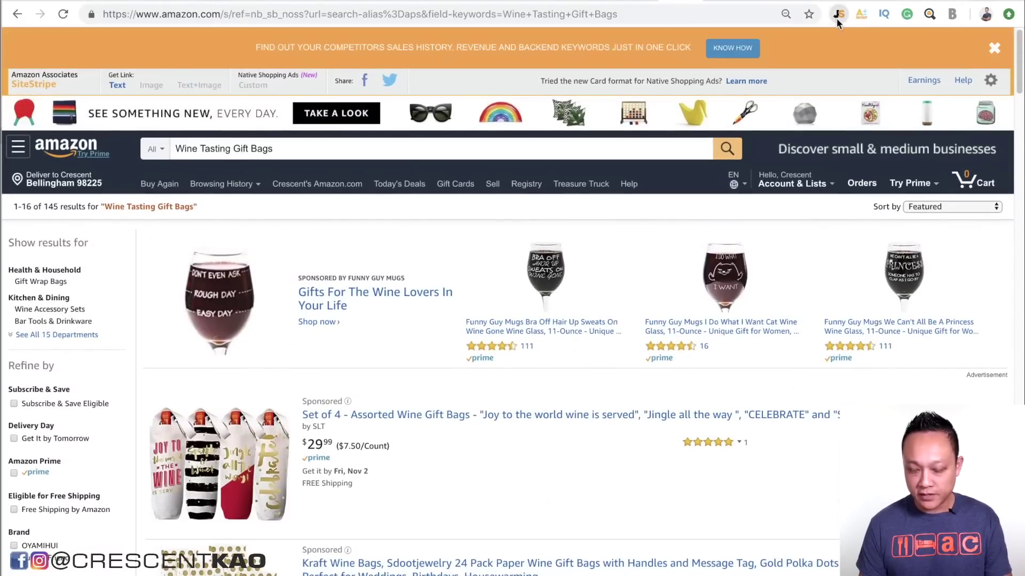
- Check the sales, revenue and reviews of the wine bag results with the Jungle Scout extension, and return to the product listing
{"action": "left_click", "coordinate": [838, 15]}
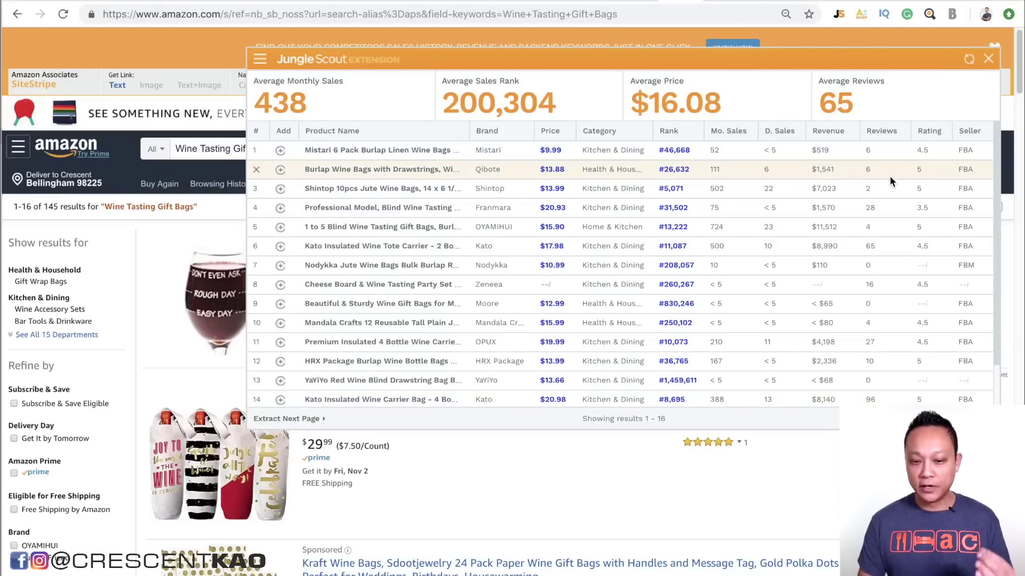
{"action": "left_click", "coordinate": [988, 60]}
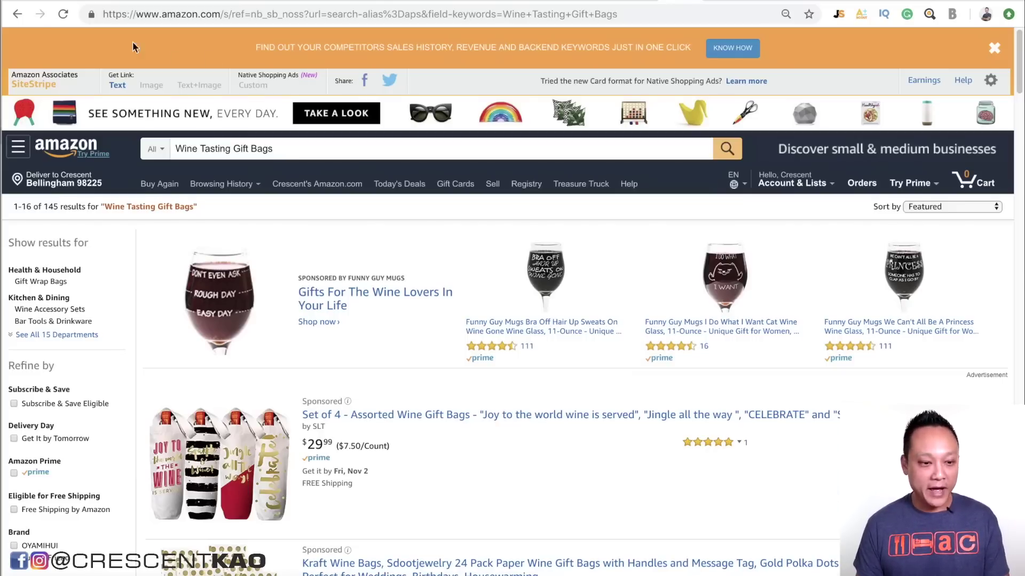
{"action": "left_click", "coordinate": [13, 18]}
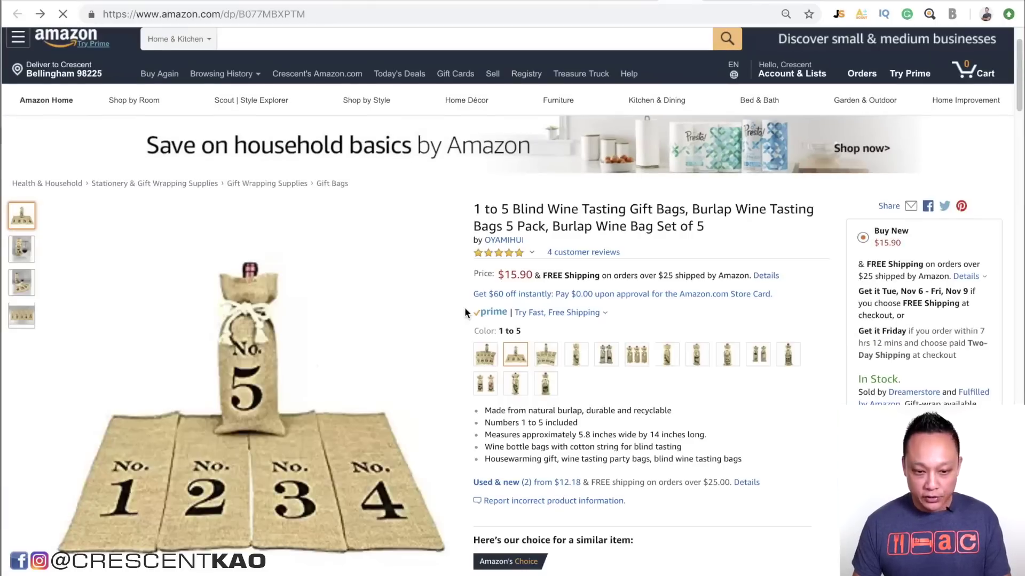
- Open the OYAMIHUI brand page from the wine bag listing in a new tab
{"action": "scroll", "coordinate": [669, 345], "scroll_direction": "down", "scroll_amount": 8}
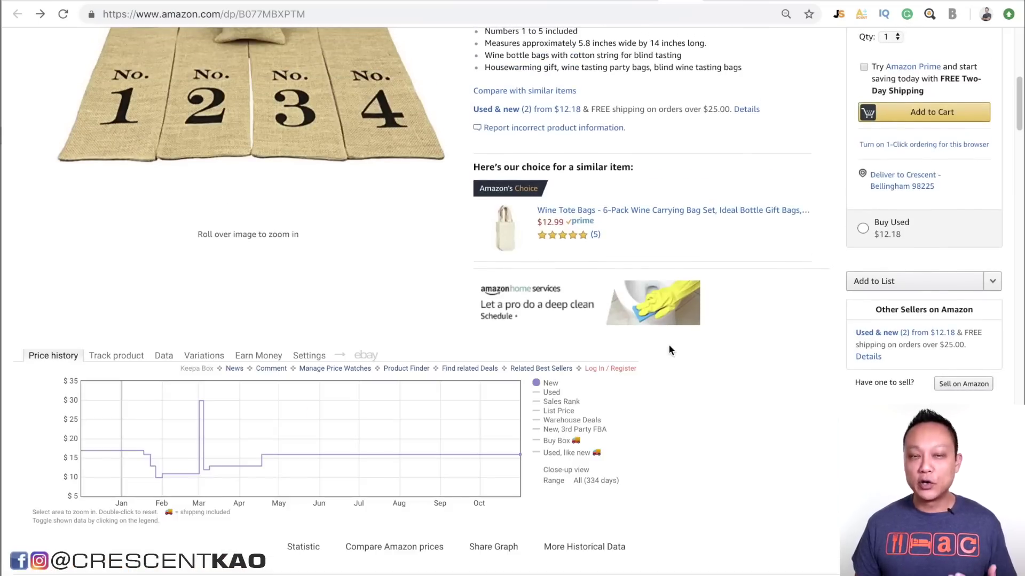
{"action": "scroll", "coordinate": [670, 350], "scroll_direction": "up", "scroll_amount": 5}
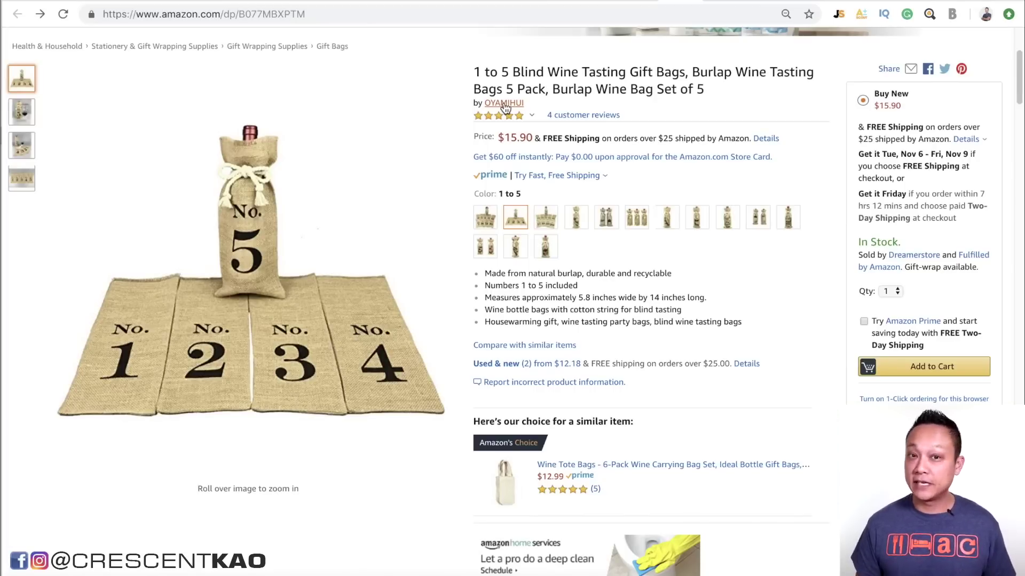
{"action": "right_click", "coordinate": [504, 102]}
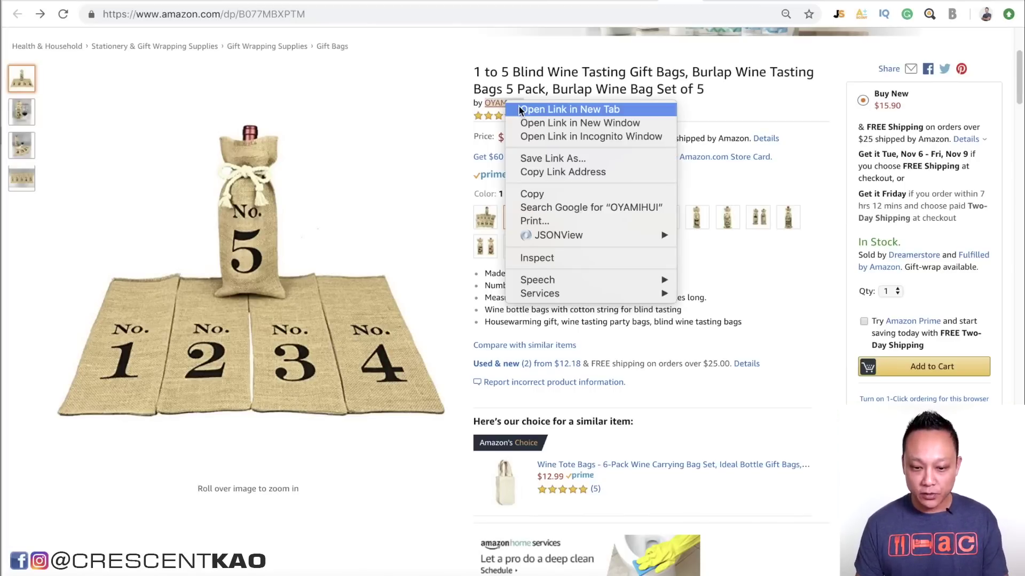
{"action": "left_click", "coordinate": [518, 105]}
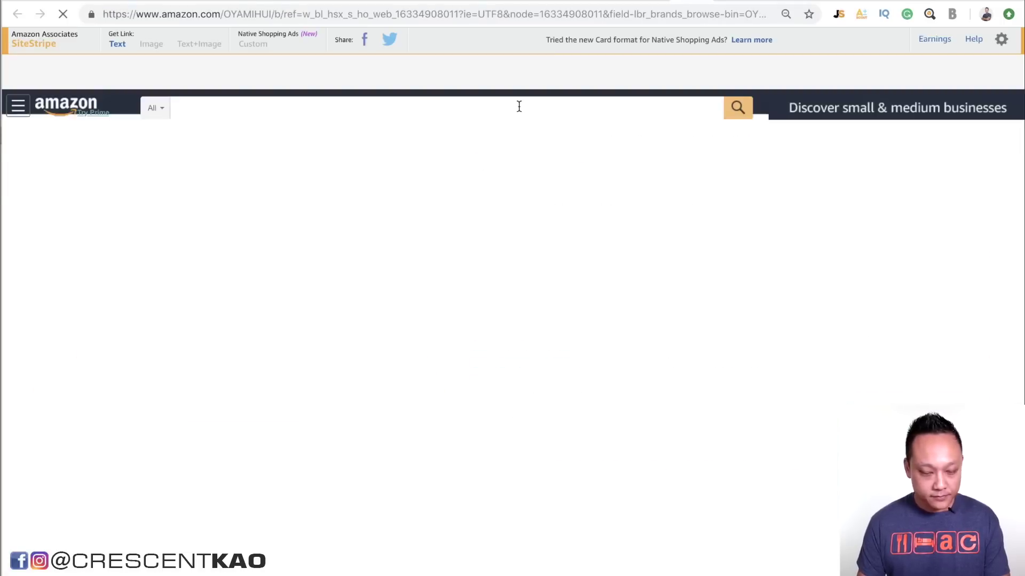
- Examine the OYAMIHUI brand's product range and compare its sales, revenue and reviews with the Jungle Scout extension
{"action": "scroll", "coordinate": [488, 346], "scroll_direction": "down", "scroll_amount": 12}
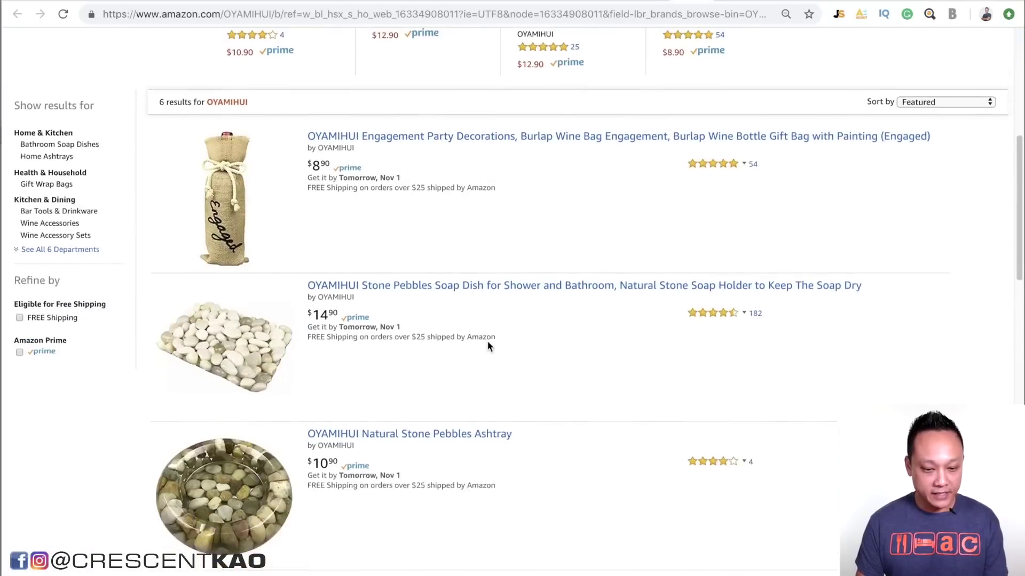
{"action": "scroll", "coordinate": [488, 346], "scroll_direction": "down", "scroll_amount": 3}
{"action": "scroll", "coordinate": [534, 346], "scroll_direction": "up", "scroll_amount": 5}
{"action": "scroll", "coordinate": [570, 348], "scroll_direction": "down", "scroll_amount": 5}
{"action": "scroll", "coordinate": [570, 347], "scroll_direction": "down", "scroll_amount": 1}
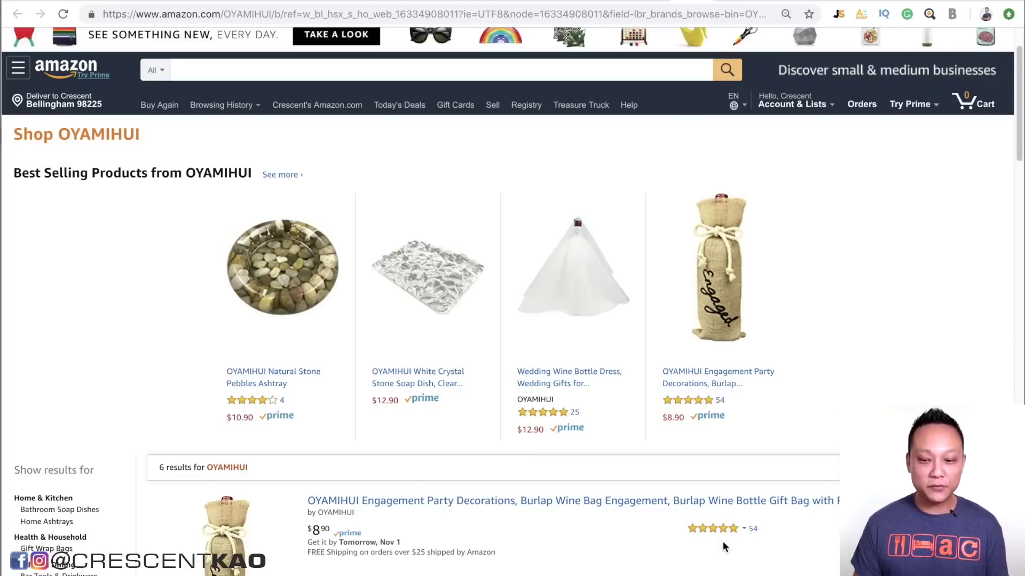
{"action": "scroll", "coordinate": [722, 541], "scroll_direction": "up", "scroll_amount": 1}
{"action": "left_click", "coordinate": [840, 15]}
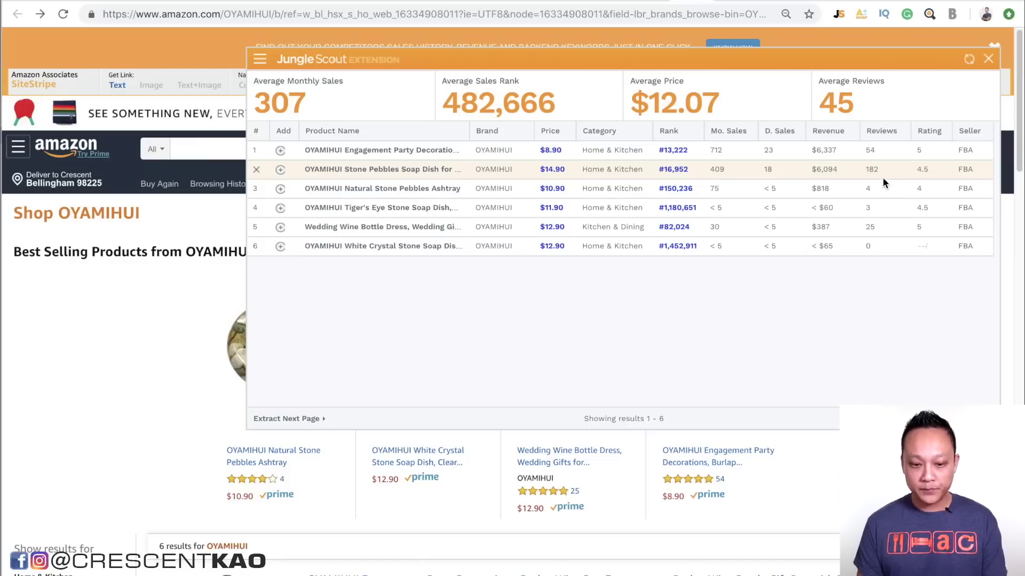
{"action": "mouse_move", "coordinate": [408, 175]}
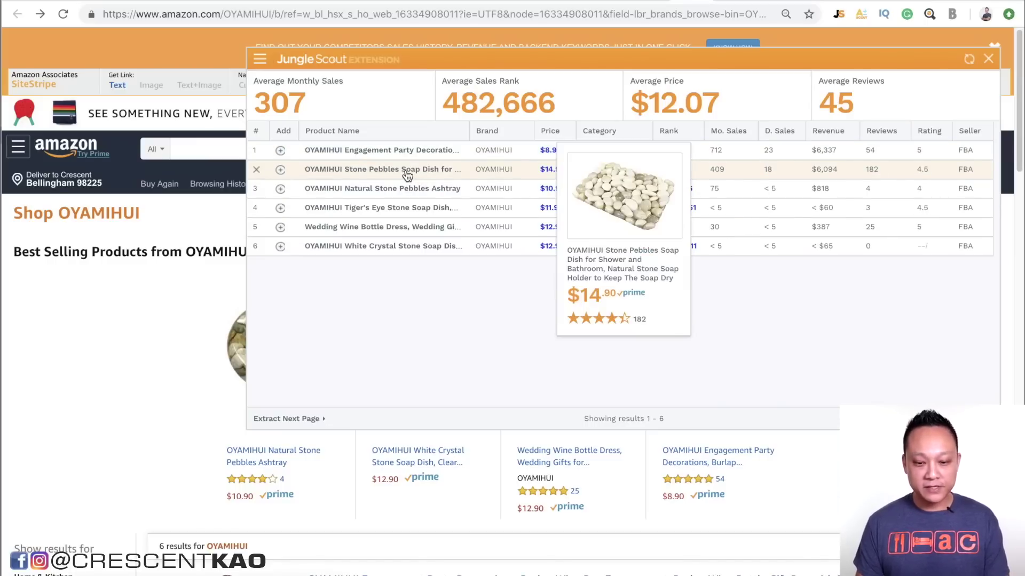
{"action": "key", "text": "Escape"}
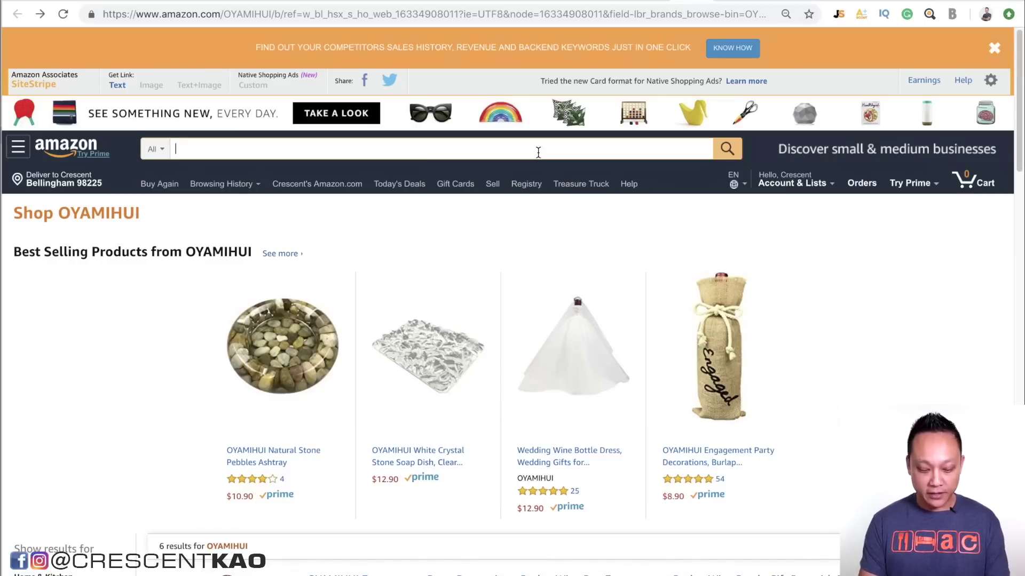
- Search Amazon for "soap dish" and check the results' sales, revenue and reviews with the Jungle Scout extension
{"action": "scroll", "coordinate": [488, 337], "scroll_direction": "down", "scroll_amount": 8}
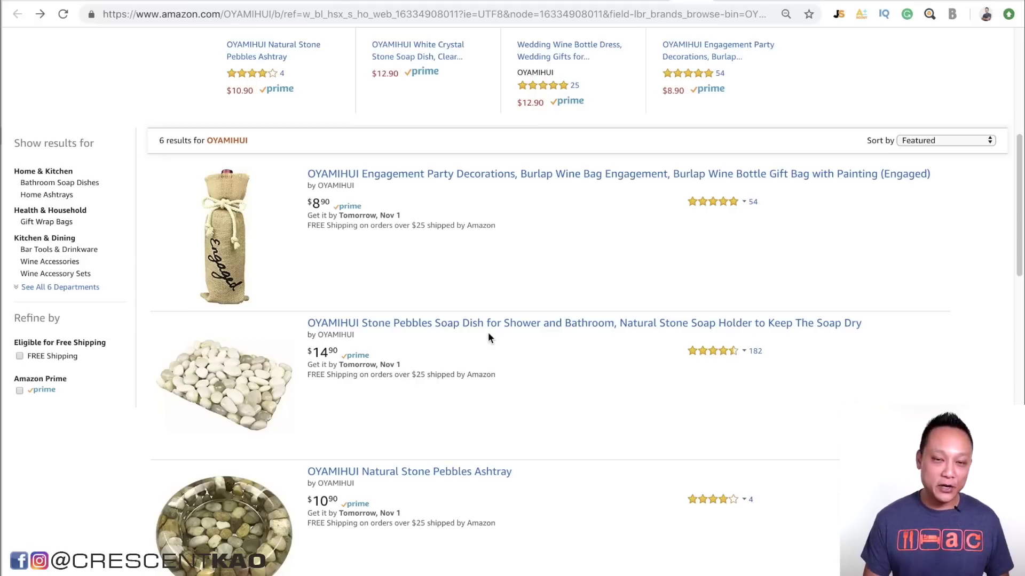
{"action": "scroll", "coordinate": [489, 336], "scroll_direction": "up", "scroll_amount": 1}
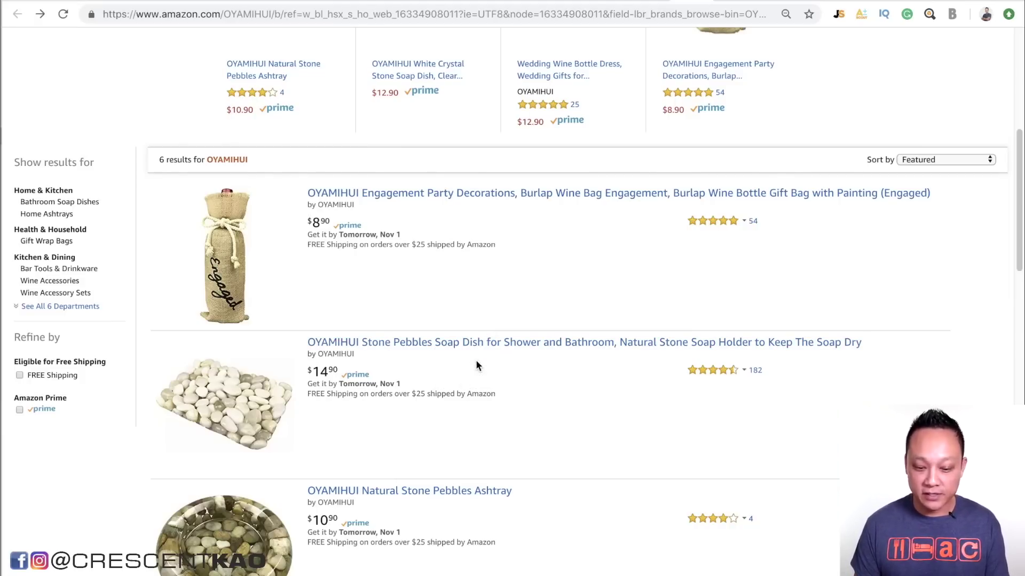
{"action": "scroll", "coordinate": [476, 365], "scroll_direction": "up", "scroll_amount": 10}
{"action": "left_click", "coordinate": [387, 150]}
{"action": "type", "text": "soap dish"}
{"action": "key", "text": "Return"}
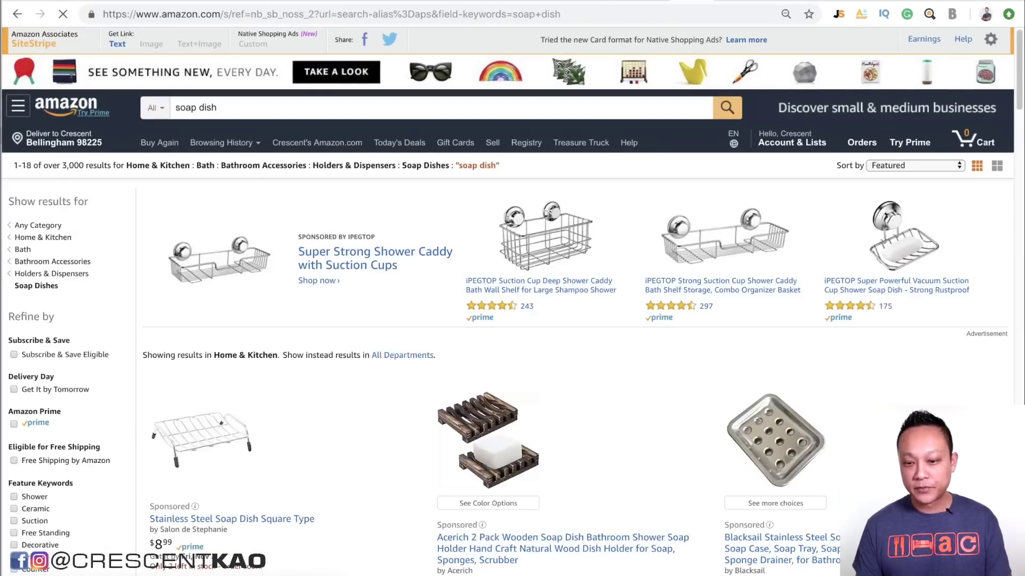
{"action": "left_click", "coordinate": [840, 15]}
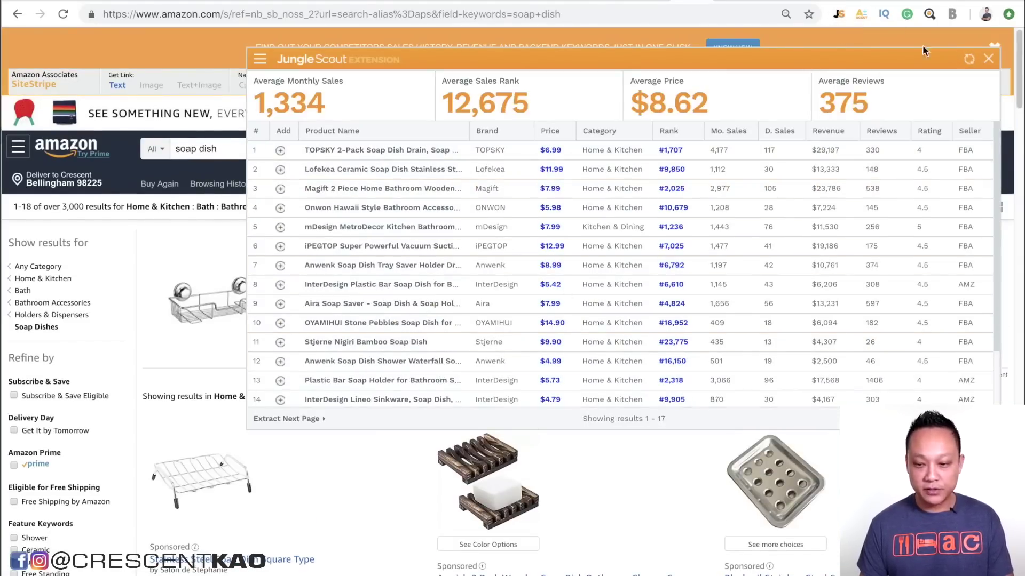
{"action": "left_click", "coordinate": [989, 60]}
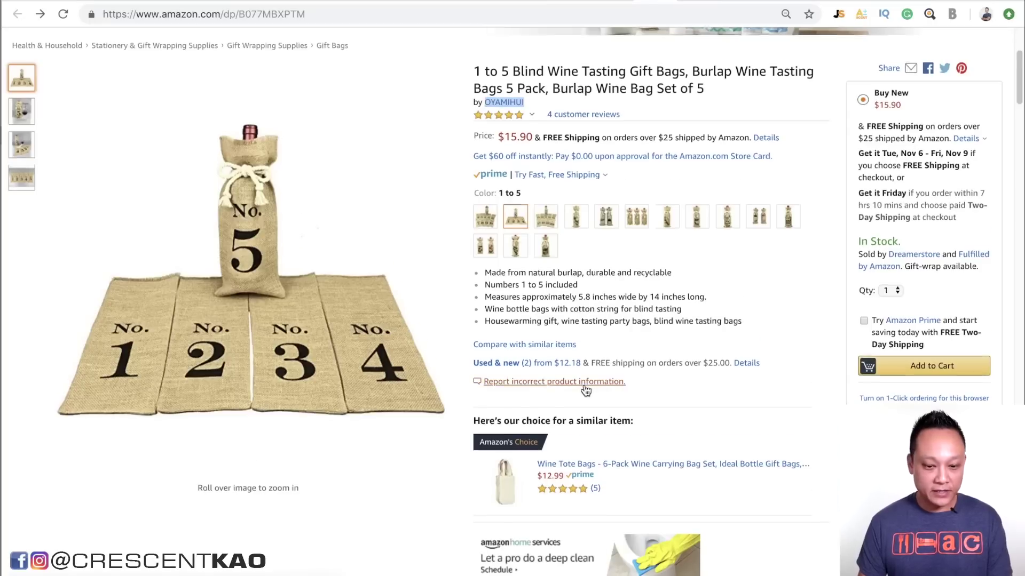
- Examine the sponsored, frequently bought together and also-bought products on the wine tasting gift bags listing for related product ideas
{"action": "scroll", "coordinate": [585, 389], "scroll_direction": "down", "scroll_amount": 7}
{"action": "scroll", "coordinate": [754, 248], "scroll_direction": "down", "scroll_amount": 6}
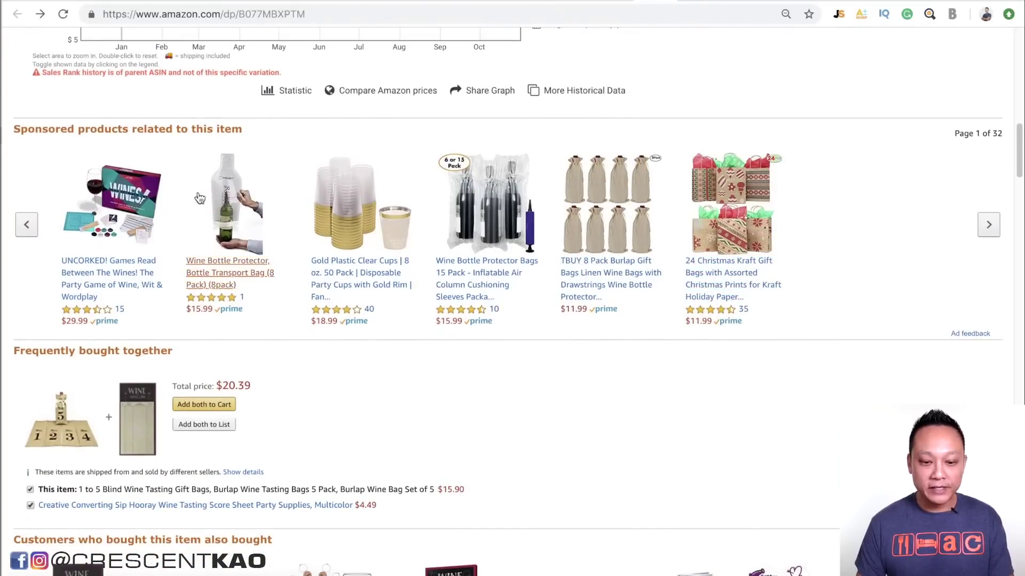
{"action": "scroll", "coordinate": [478, 304], "scroll_direction": "down", "scroll_amount": 2}
{"action": "scroll", "coordinate": [478, 305], "scroll_direction": "down", "scroll_amount": 2}
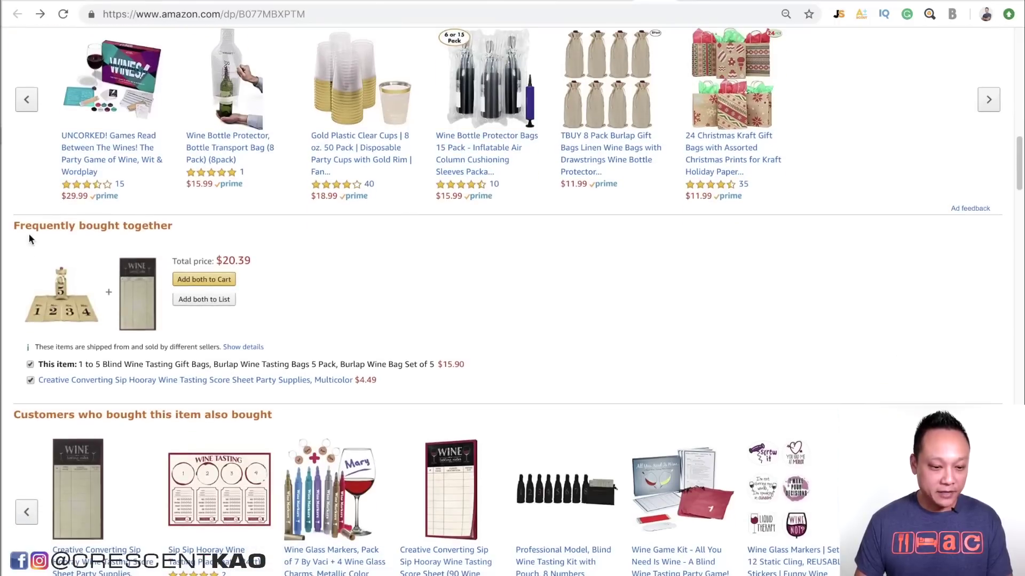
{"action": "scroll", "coordinate": [443, 183], "scroll_direction": "down", "scroll_amount": 3}
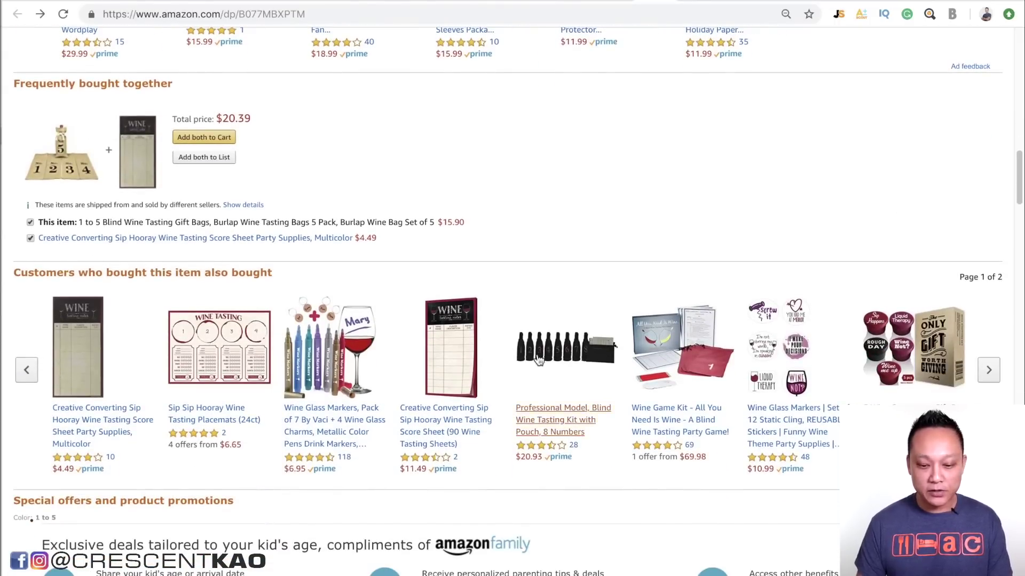
{"action": "scroll", "coordinate": [627, 183], "scroll_direction": "up", "scroll_amount": 5}
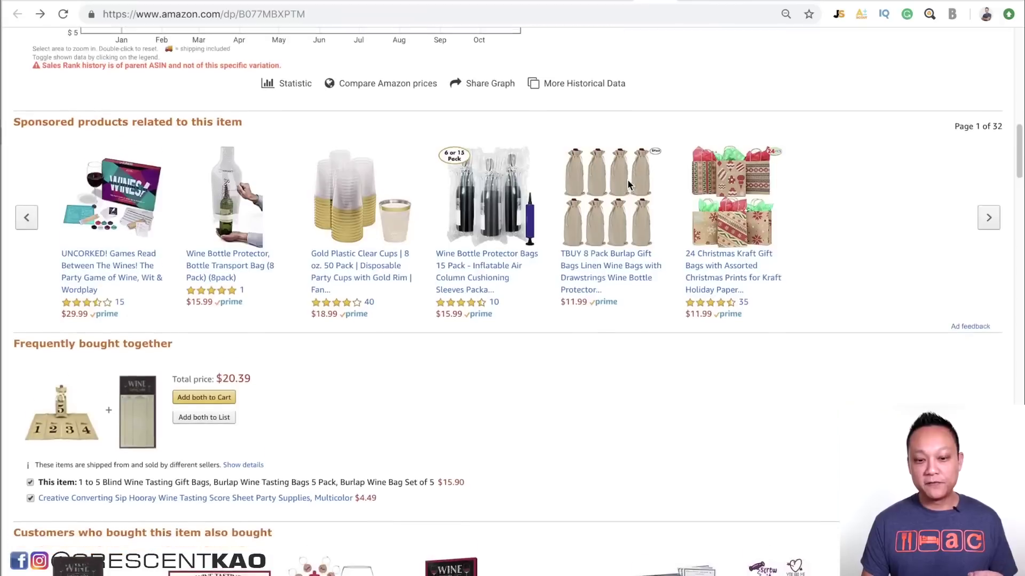
{"action": "scroll", "coordinate": [628, 184], "scroll_direction": "down", "scroll_amount": 2}
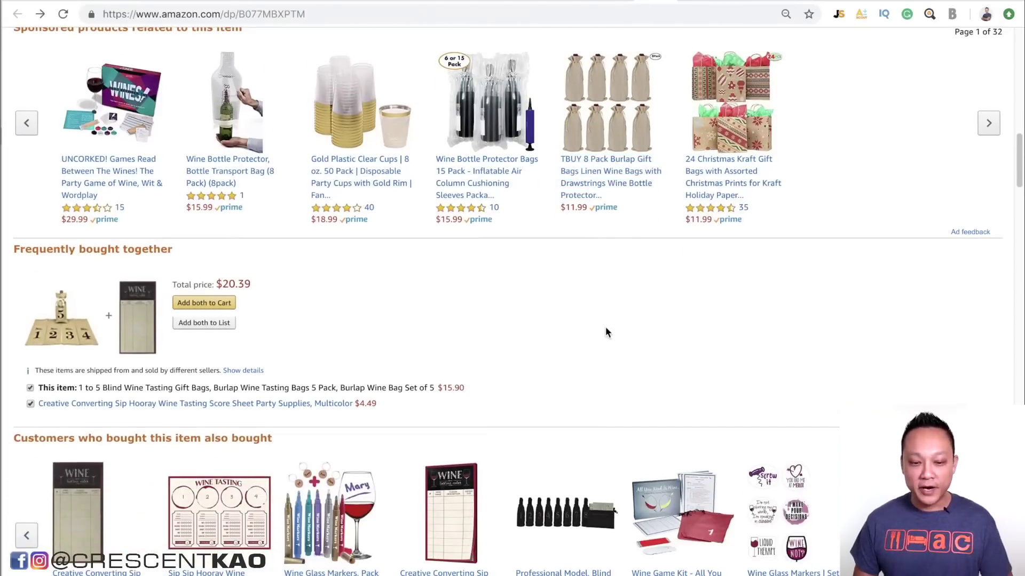
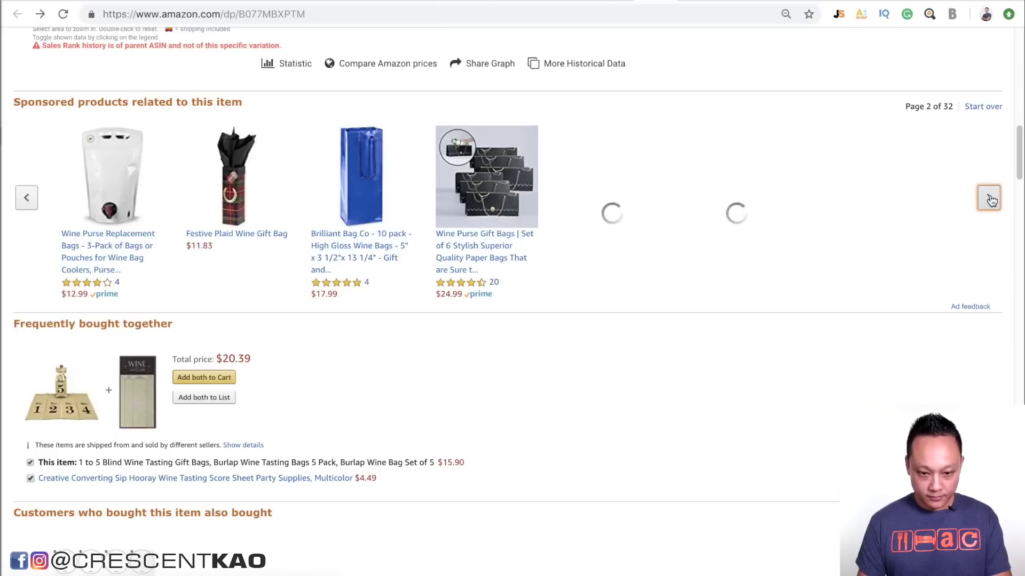
{"action": "left_click", "coordinate": [990, 199]}
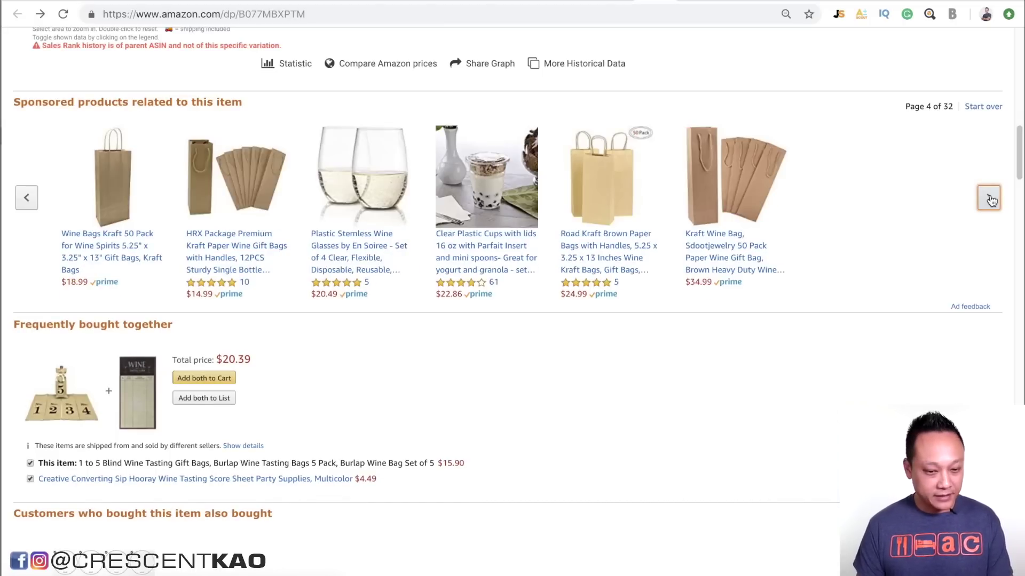
{"action": "left_click", "coordinate": [990, 199]}
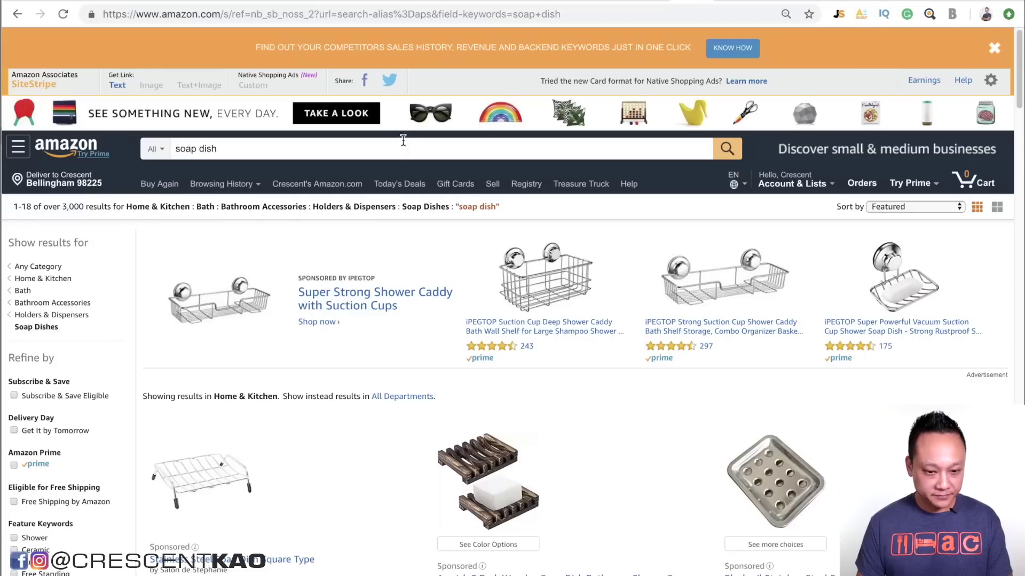
- Search Amazon for "photobooth props", look through the results and analyze them with the Jungle Scout extension
{"action": "triple_click", "coordinate": [403, 149]}
{"action": "type", "text": "photobooth props"}
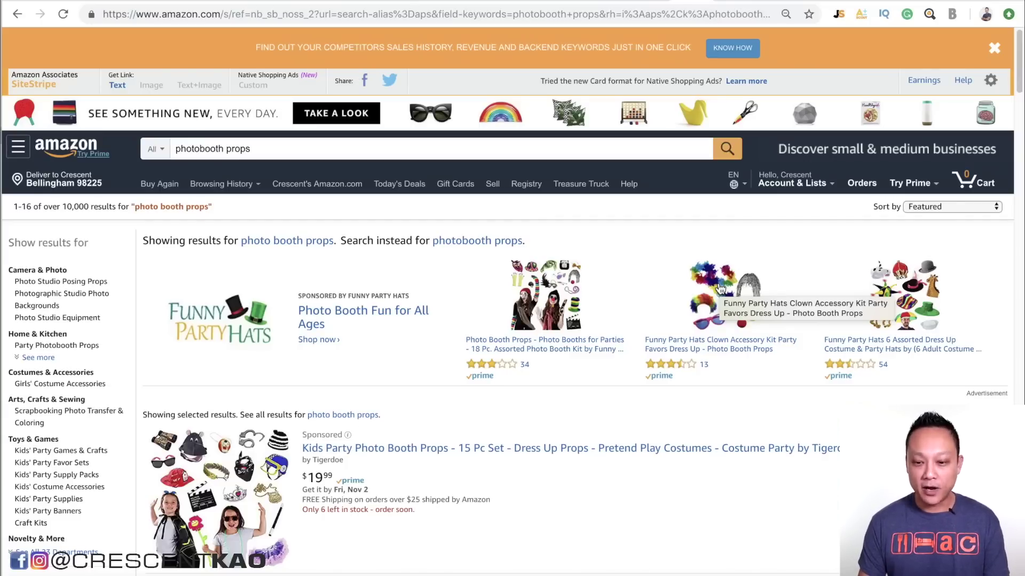
{"action": "scroll", "coordinate": [551, 403], "scroll_direction": "down", "scroll_amount": 15}
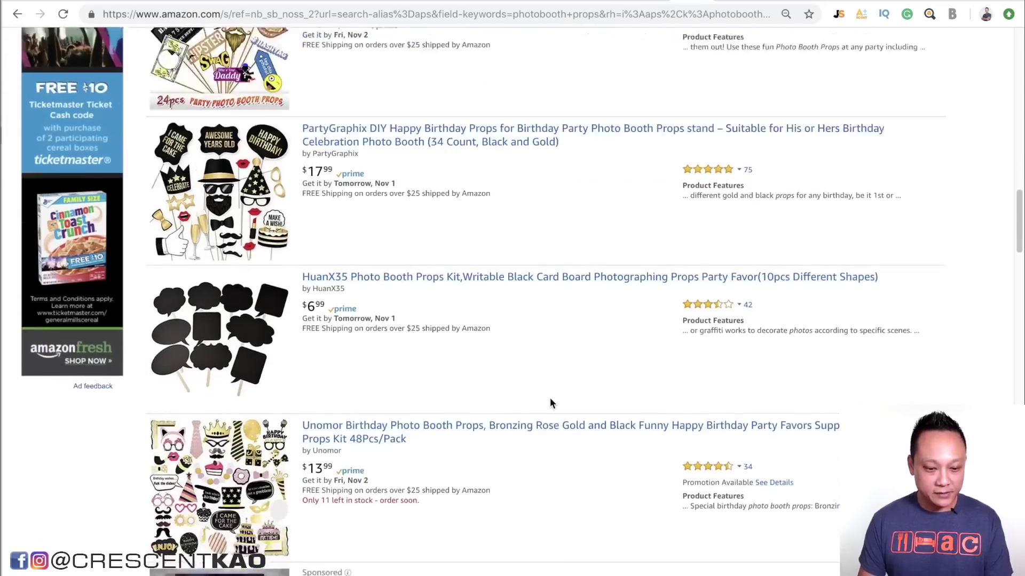
{"action": "scroll", "coordinate": [551, 403], "scroll_direction": "down", "scroll_amount": 12}
{"action": "scroll", "coordinate": [550, 398], "scroll_direction": "down", "scroll_amount": 5}
{"action": "scroll", "coordinate": [550, 398], "scroll_direction": "up", "scroll_amount": 20}
{"action": "scroll", "coordinate": [549, 398], "scroll_direction": "down", "scroll_amount": 1}
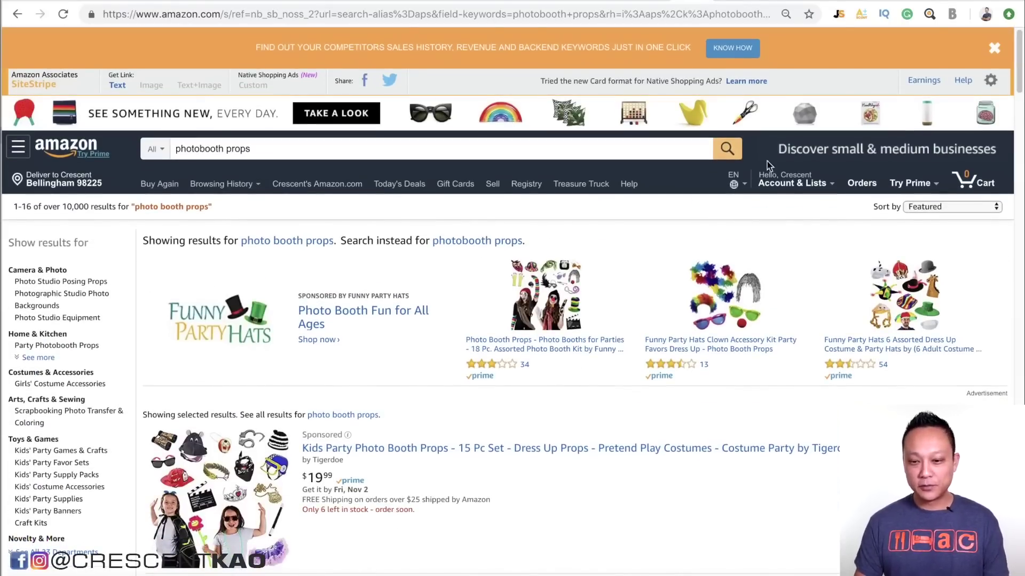
{"action": "left_click", "coordinate": [841, 19]}
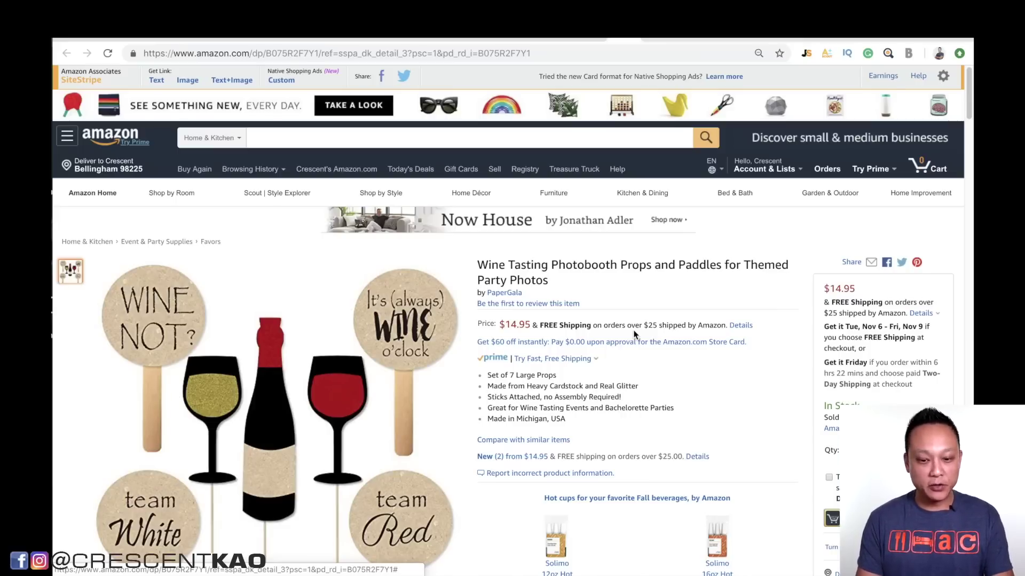
- Look over the wine tasting photobooth props listing's product details and price history
{"action": "scroll", "coordinate": [634, 335], "scroll_direction": "down", "scroll_amount": 8}
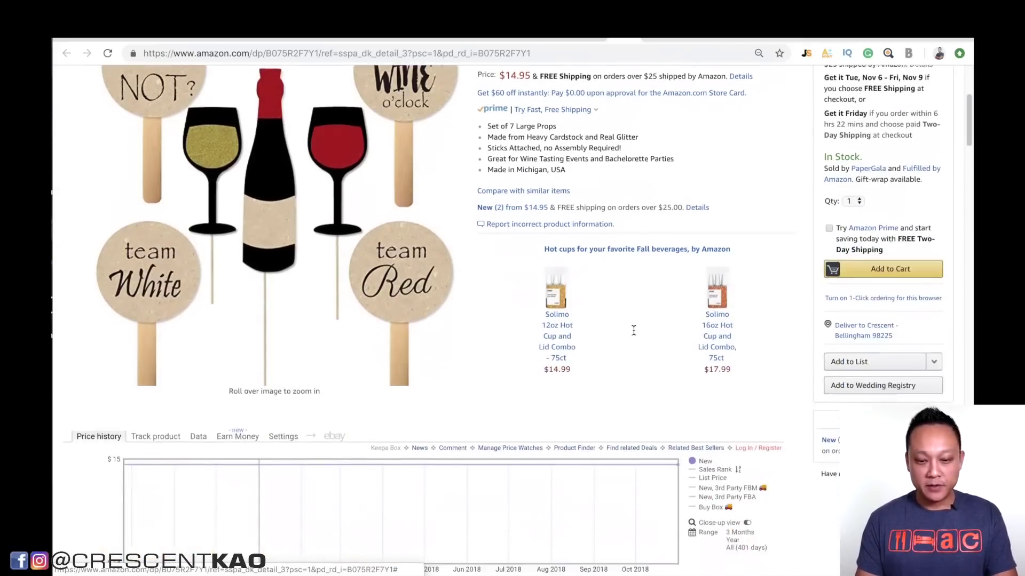
{"action": "scroll", "coordinate": [634, 332], "scroll_direction": "down", "scroll_amount": 6}
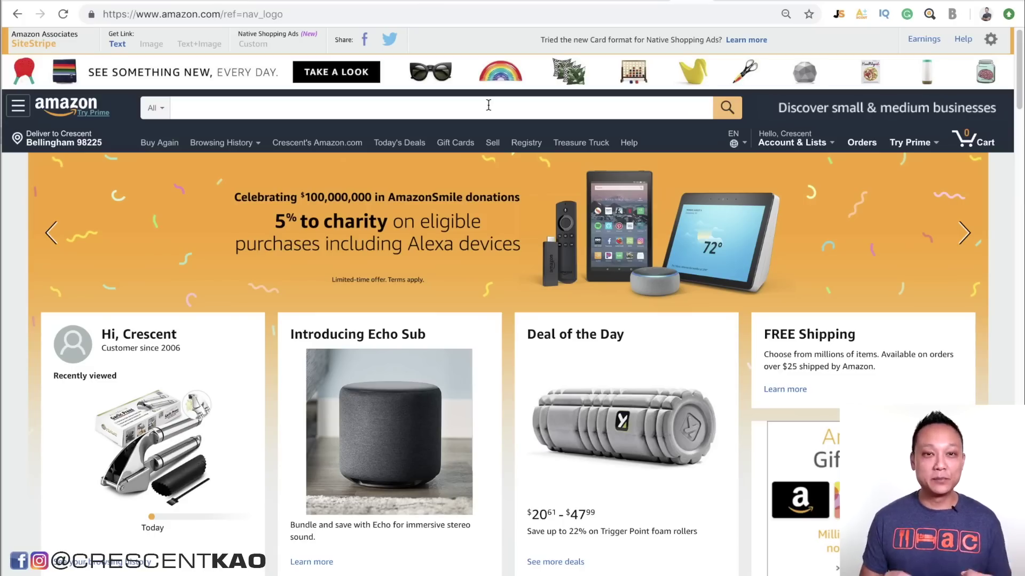
- Search Amazon for "athletic tape" using the suggestions for "at", and check the results' sales, revenue and reviews with the Jungle Scout extension
{"action": "left_click", "coordinate": [489, 105]}
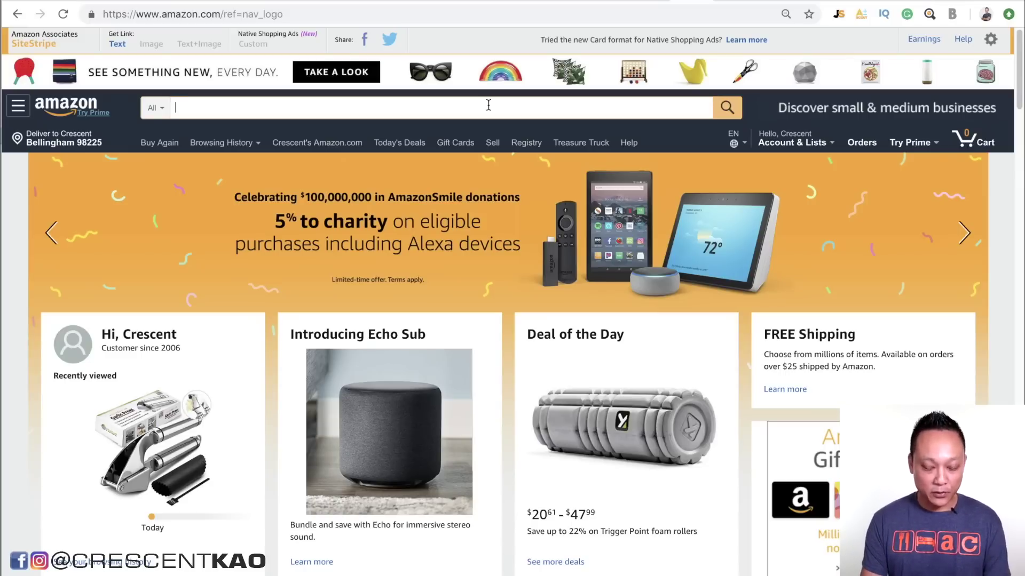
{"action": "type", "text": "a"}
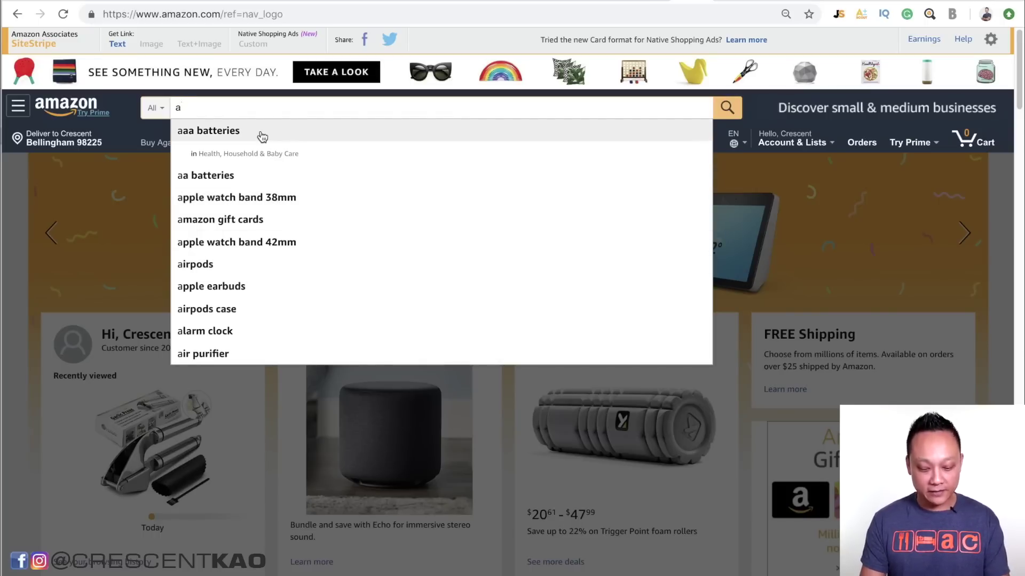
{"action": "type", "text": "t"}
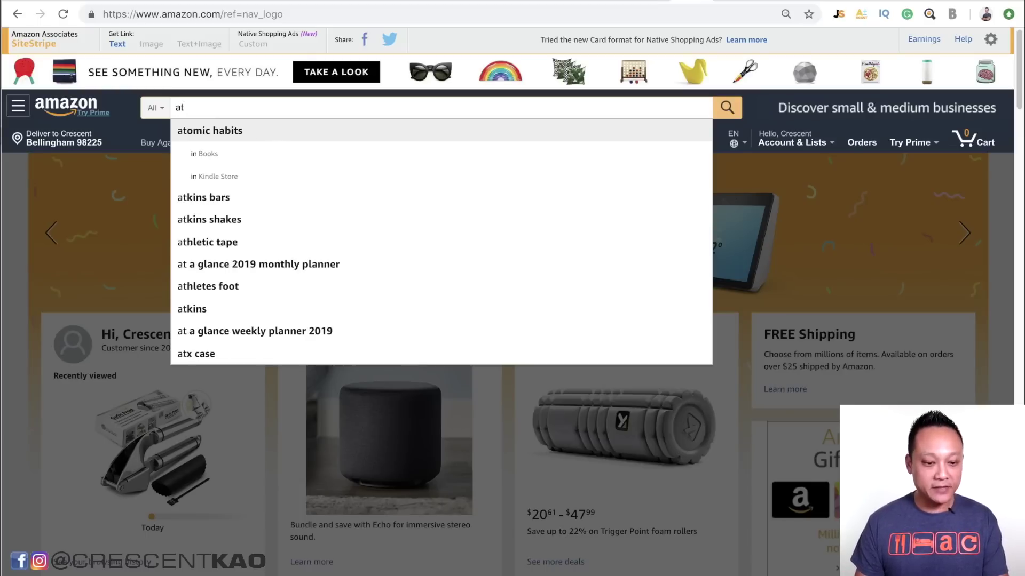
{"action": "left_click", "coordinate": [261, 252]}
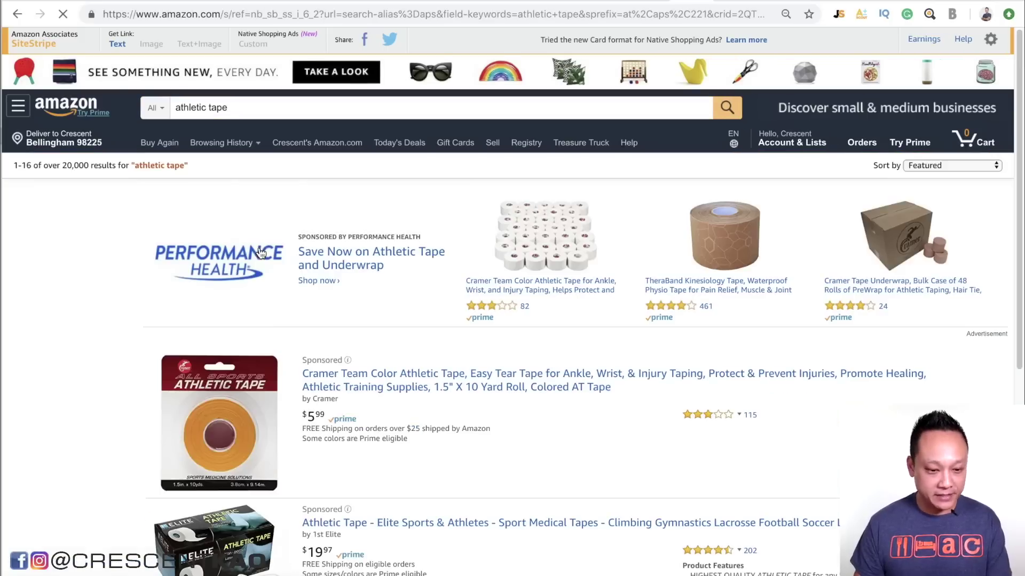
{"action": "scroll", "coordinate": [419, 367], "scroll_direction": "down", "scroll_amount": 5}
{"action": "scroll", "coordinate": [418, 362], "scroll_direction": "down", "scroll_amount": 2}
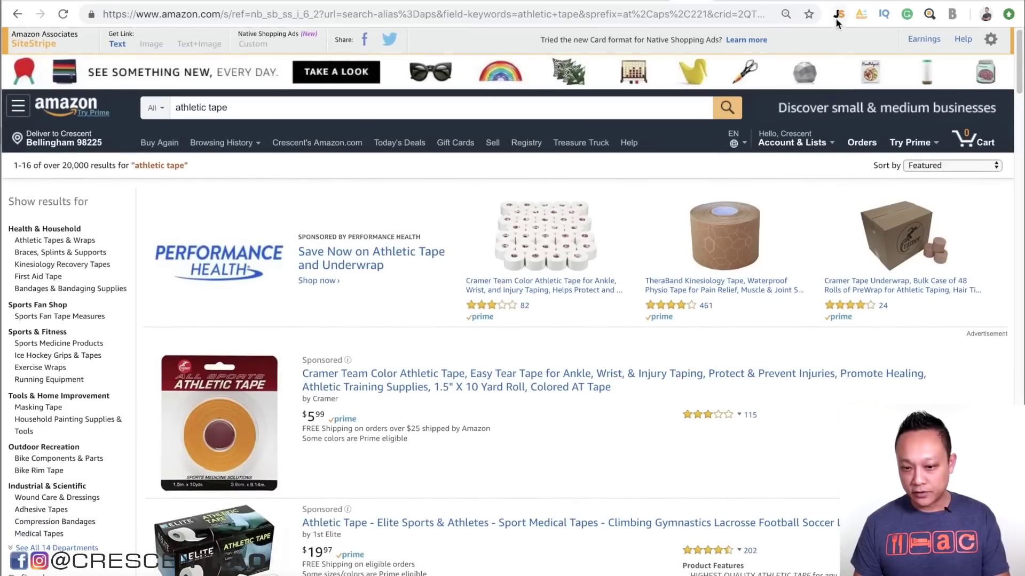
{"action": "left_click", "coordinate": [836, 20]}
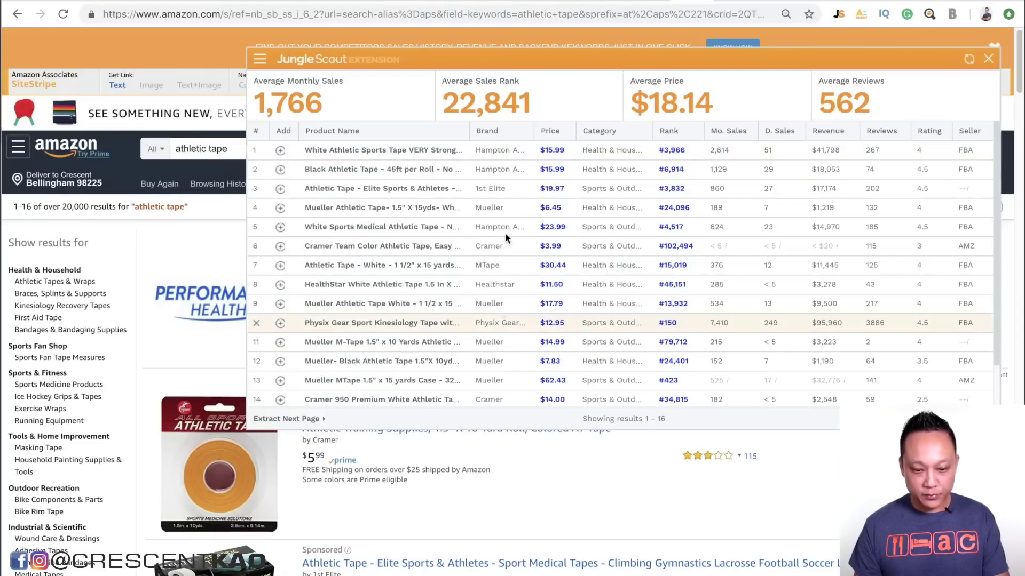
{"action": "left_click", "coordinate": [988, 58]}
- Browse Amazon's search suggestions for "att", "p" and "par" for further product ideas, clearing each entry
{"action": "triple_click", "coordinate": [266, 148]}
{"action": "type", "text": "att"}
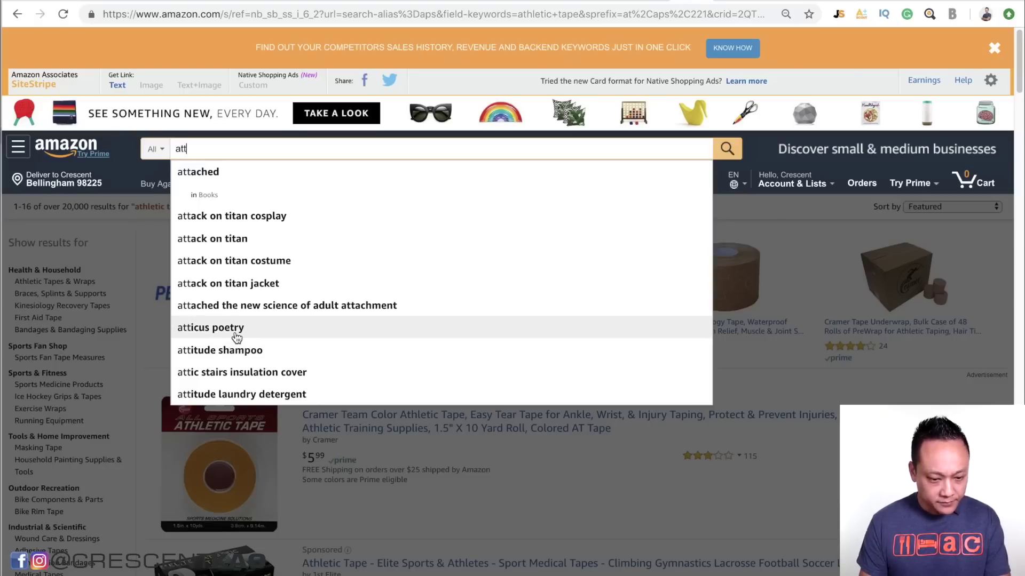
{"action": "key", "text": "BackSpace"}
{"action": "key", "text": "BackSpace"}
{"action": "key", "text": "BackSpace"}
{"action": "type", "text": "p"}
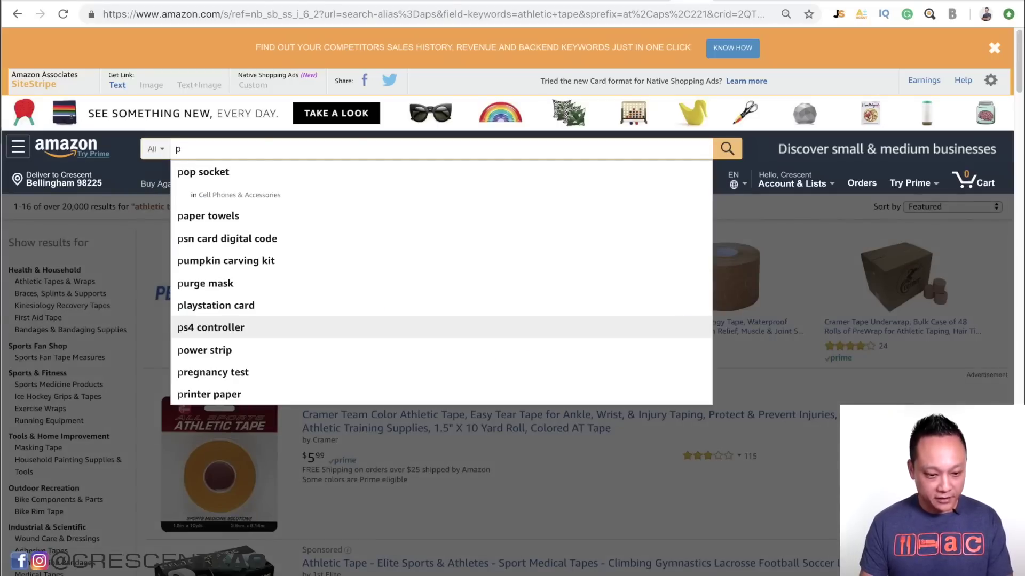
{"action": "type", "text": "ar"}
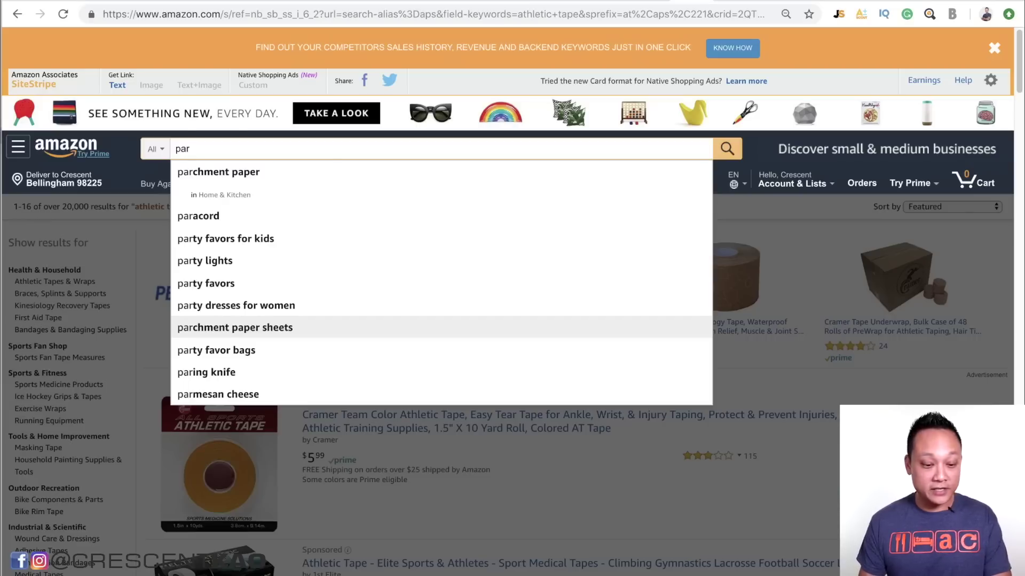
{"action": "key", "text": "BackSpace"}
{"action": "key", "text": "BackSpace"}
{"action": "key", "text": "BackSpace"}
- Search Amazon for "weighted blanket", look through the results and analyze their sales, revenue and reviews with the Jungle Scout extension
{"action": "type", "text": "weighted blanket"}
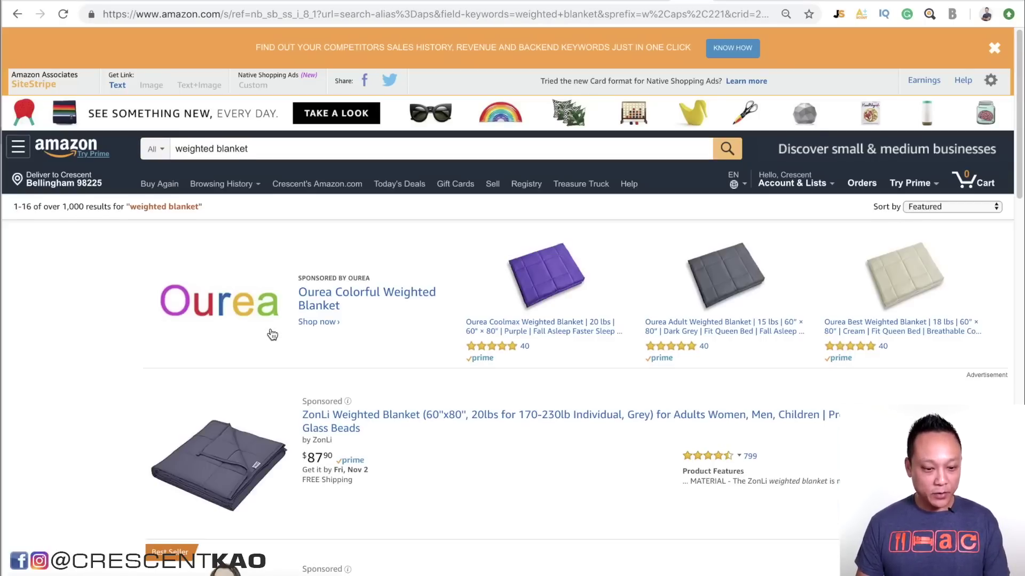
{"action": "scroll", "coordinate": [611, 403], "scroll_direction": "down", "scroll_amount": 10}
{"action": "scroll", "coordinate": [610, 401], "scroll_direction": "down", "scroll_amount": 7}
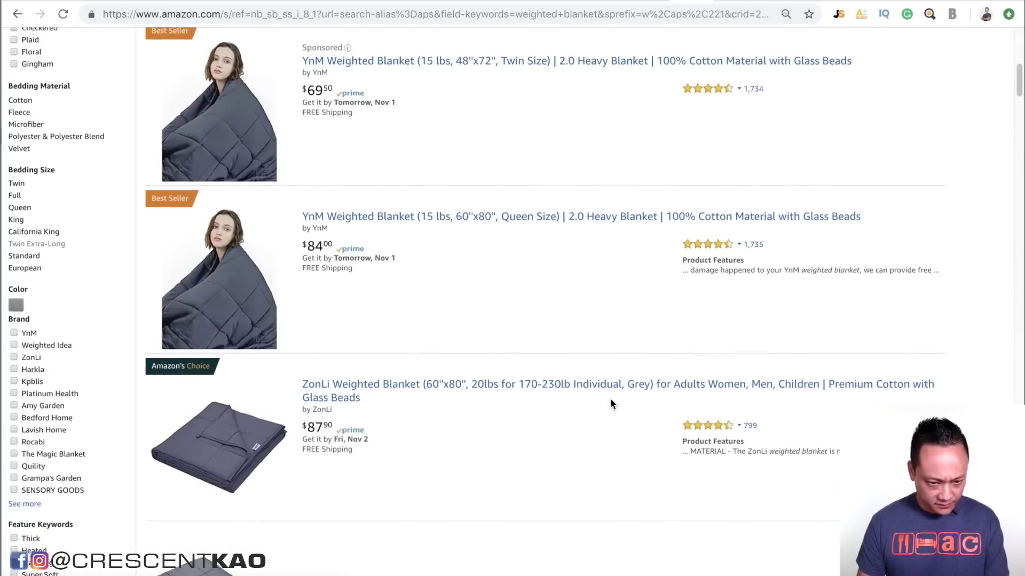
{"action": "scroll", "coordinate": [611, 399], "scroll_direction": "up", "scroll_amount": 7}
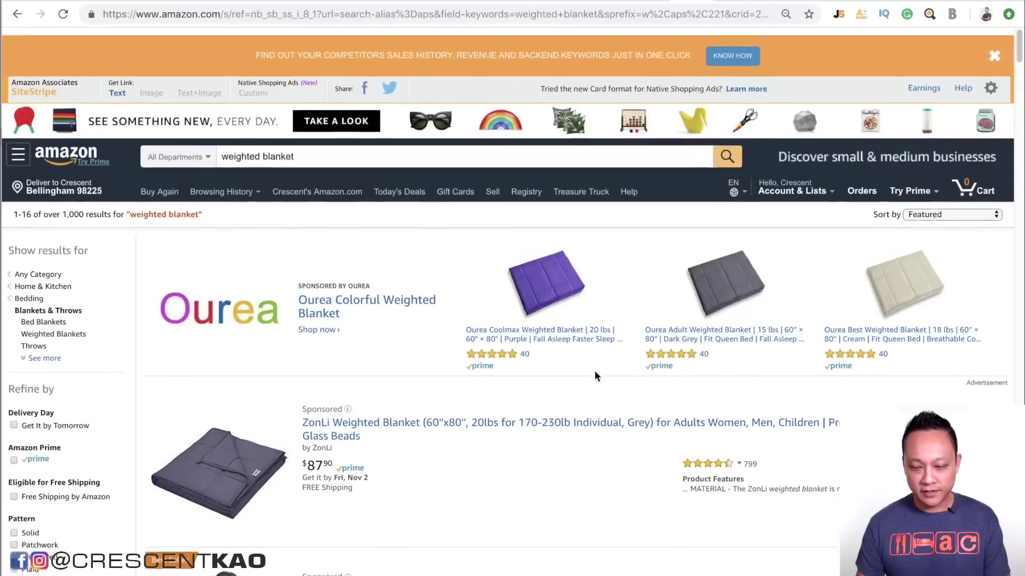
{"action": "left_click", "coordinate": [839, 15]}
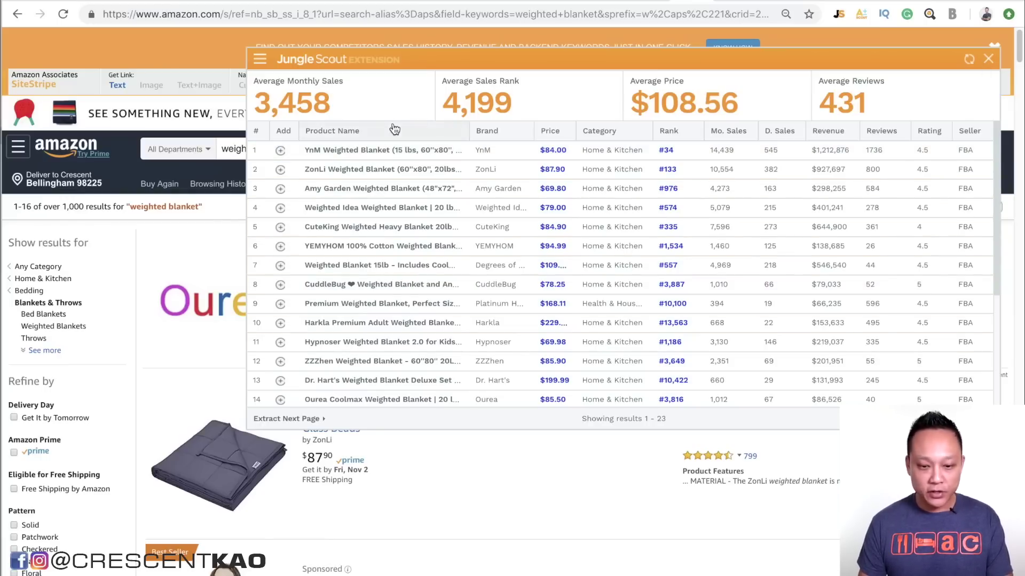
{"action": "left_click", "coordinate": [988, 60]}
- Check the suggestions for "weighted", search Amazon for "weighted vest" and analyze the results with the Jungle Scout extension
{"action": "left_click_drag", "start_coordinate": [262, 149], "coordinate": [373, 148]}
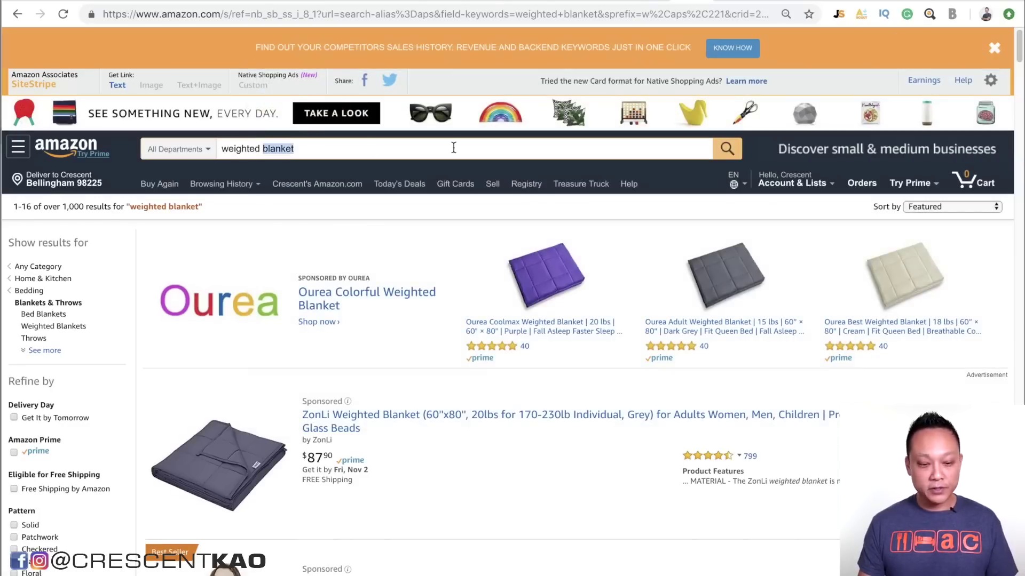
{"action": "key", "text": "BackSpace"}
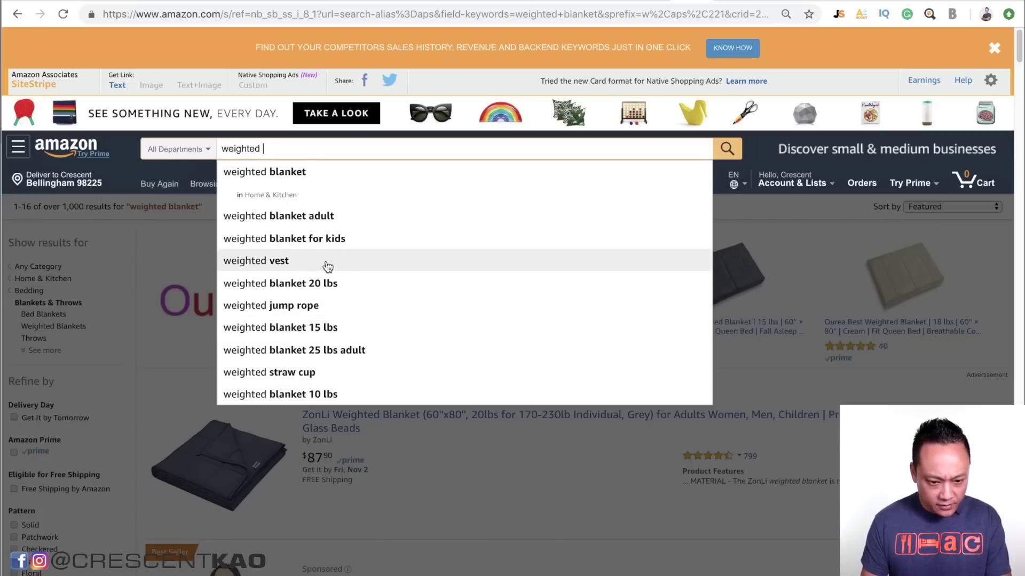
{"action": "key", "text": "Escape"}
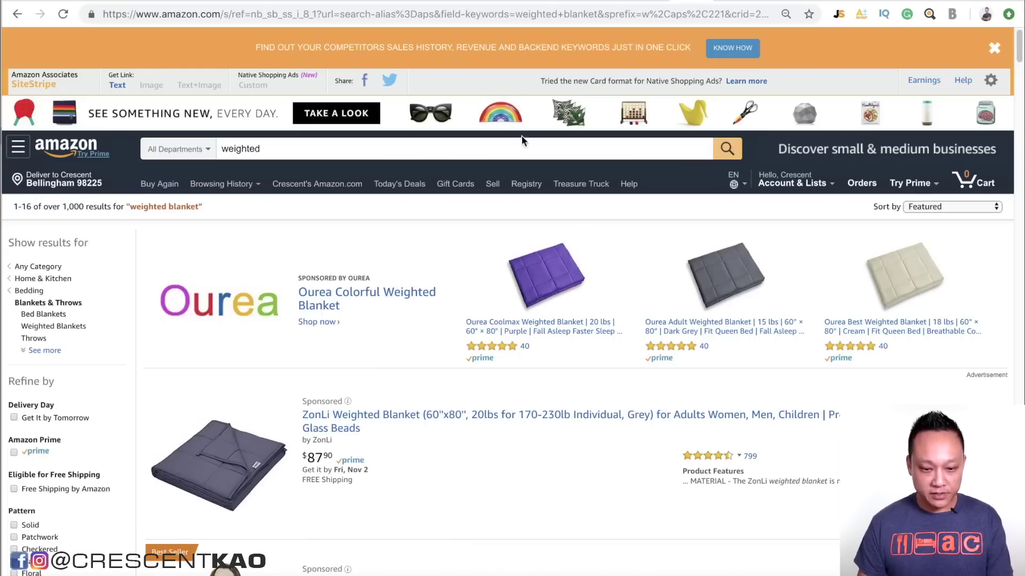
{"action": "type", "text": "vest"}
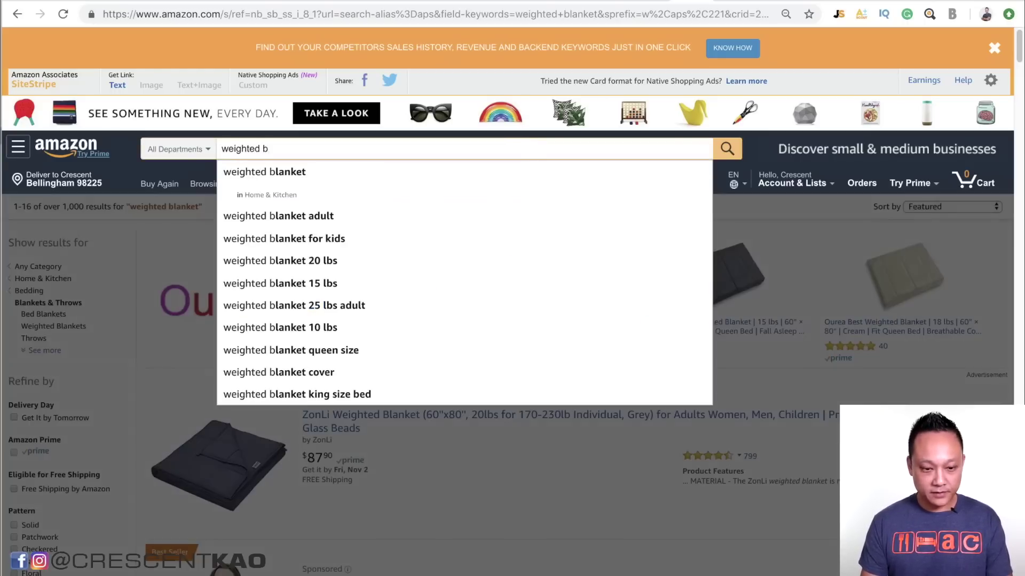
{"action": "key", "text": "Return"}
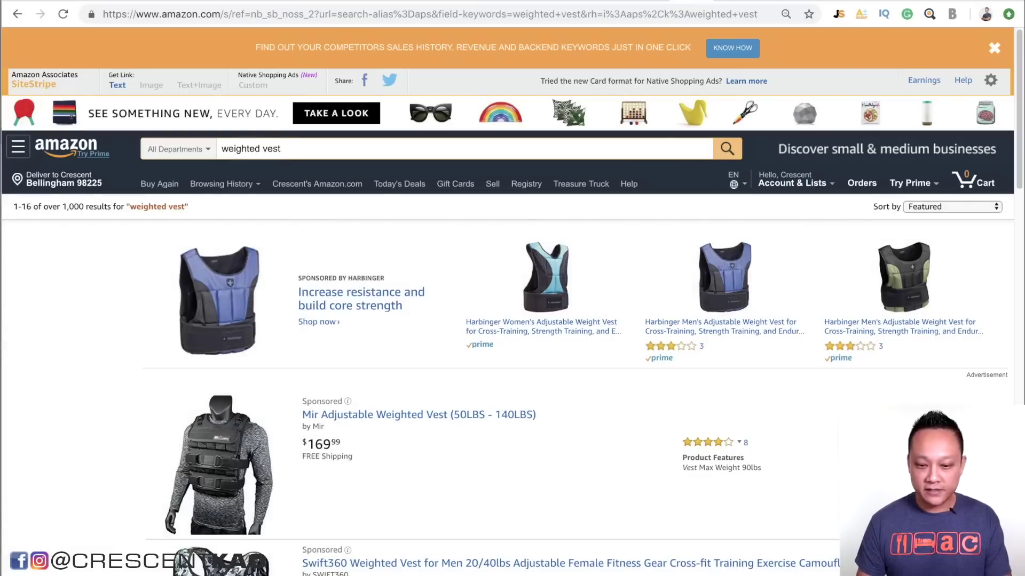
{"action": "scroll", "coordinate": [702, 358], "scroll_direction": "down", "scroll_amount": 8}
{"action": "scroll", "coordinate": [702, 358], "scroll_direction": "down", "scroll_amount": 10}
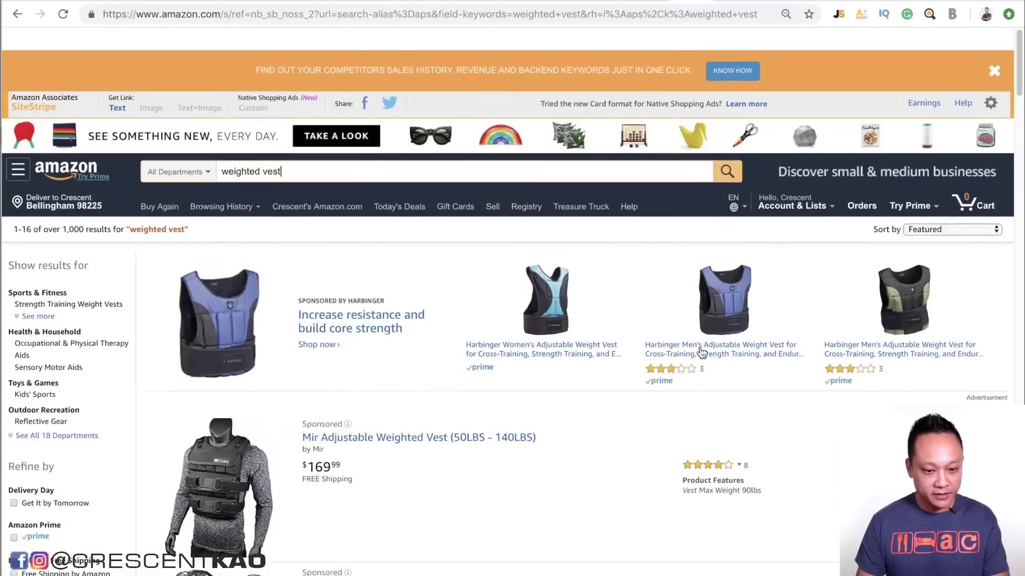
{"action": "scroll", "coordinate": [884, 78], "scroll_direction": "down", "scroll_amount": 1}
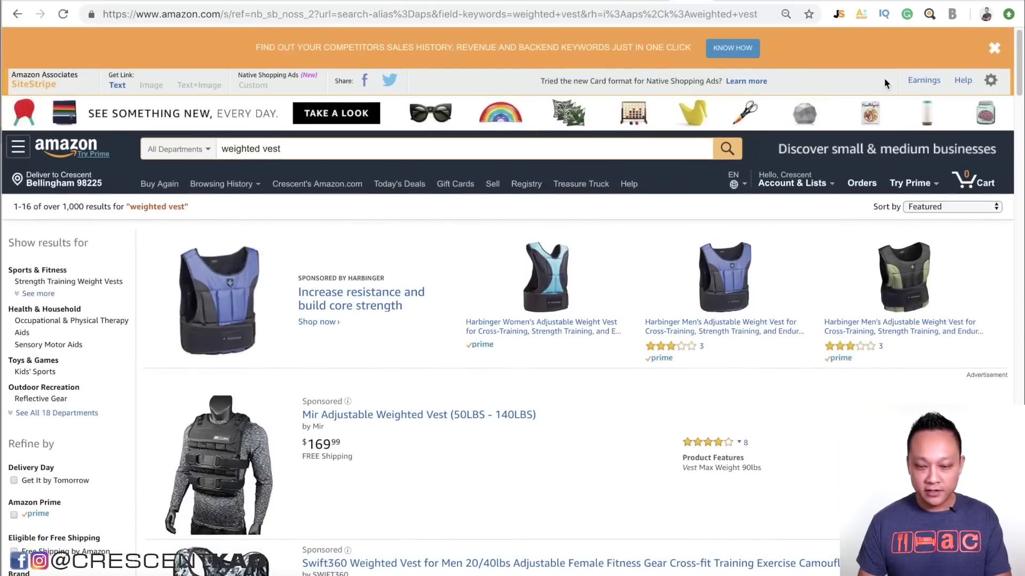
{"action": "left_click", "coordinate": [839, 15]}
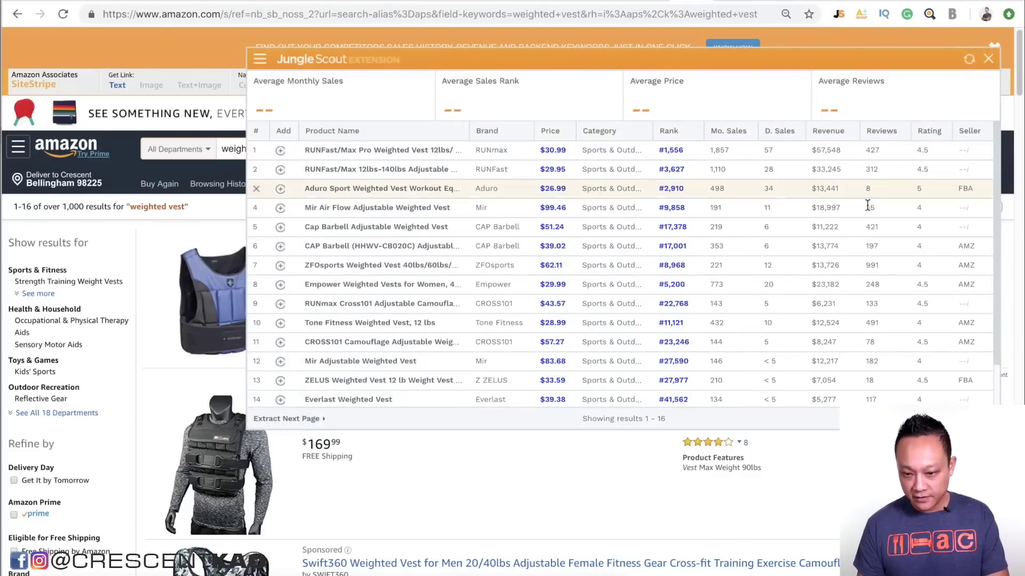
{"action": "left_click", "coordinate": [988, 59]}
- Search Amazon for the suggested "weighted straw cup" and compare the results' sales, prices and reviews with the Jungle Scout extension
{"action": "left_click_drag", "start_coordinate": [263, 146], "coordinate": [376, 151]}
{"action": "key", "text": "BackSpace"}
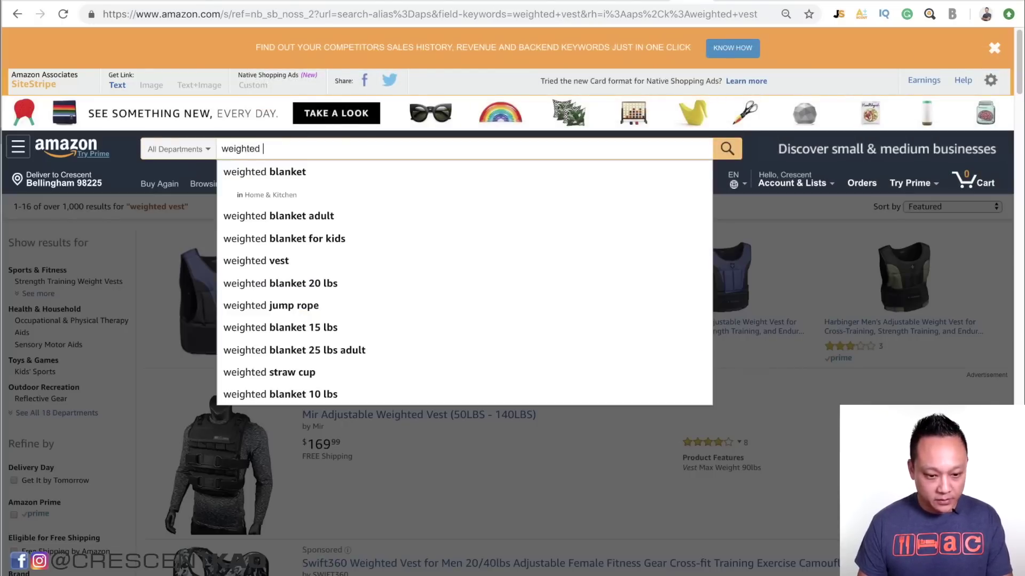
{"action": "left_click", "coordinate": [341, 376]}
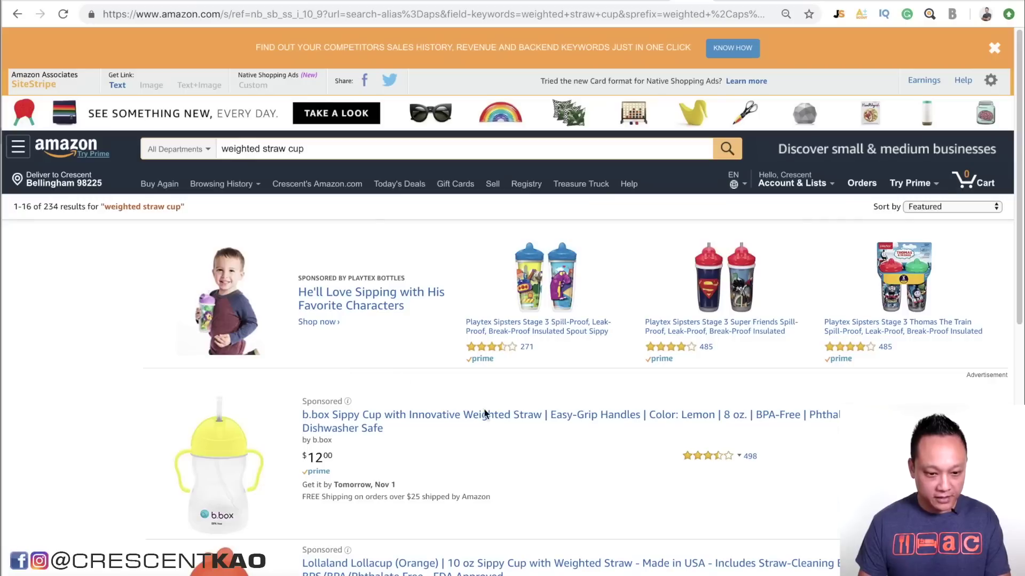
{"action": "scroll", "coordinate": [484, 411], "scroll_direction": "down", "scroll_amount": 10}
{"action": "scroll", "coordinate": [483, 414], "scroll_direction": "up", "scroll_amount": 10}
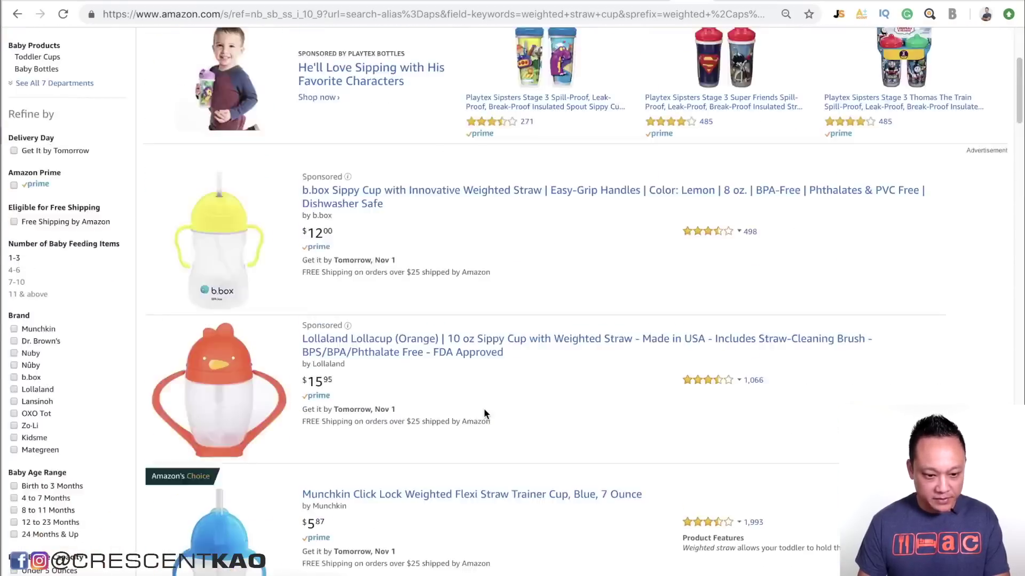
{"action": "scroll", "coordinate": [819, 81], "scroll_direction": "down", "scroll_amount": 5}
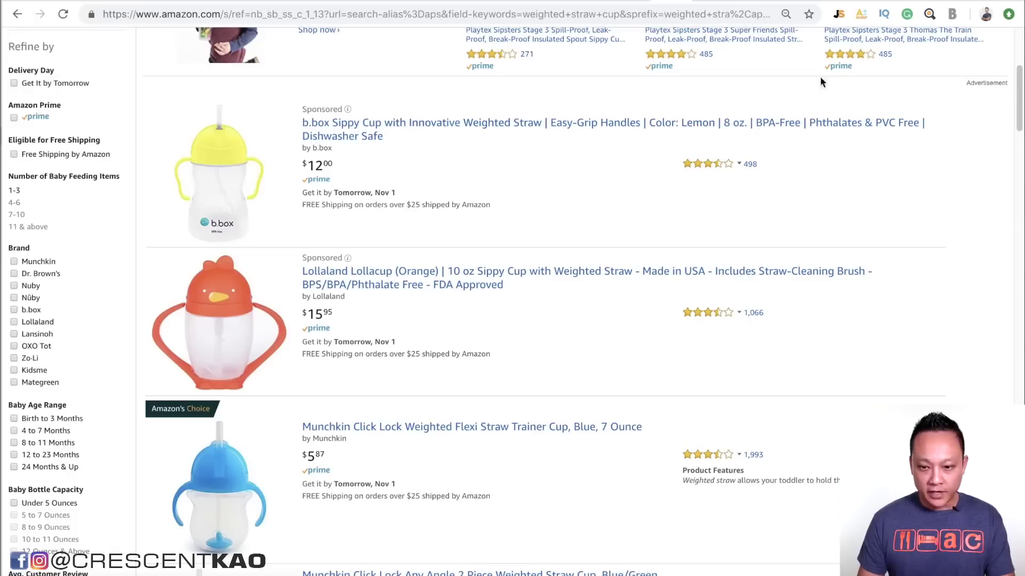
{"action": "left_click", "coordinate": [838, 16]}
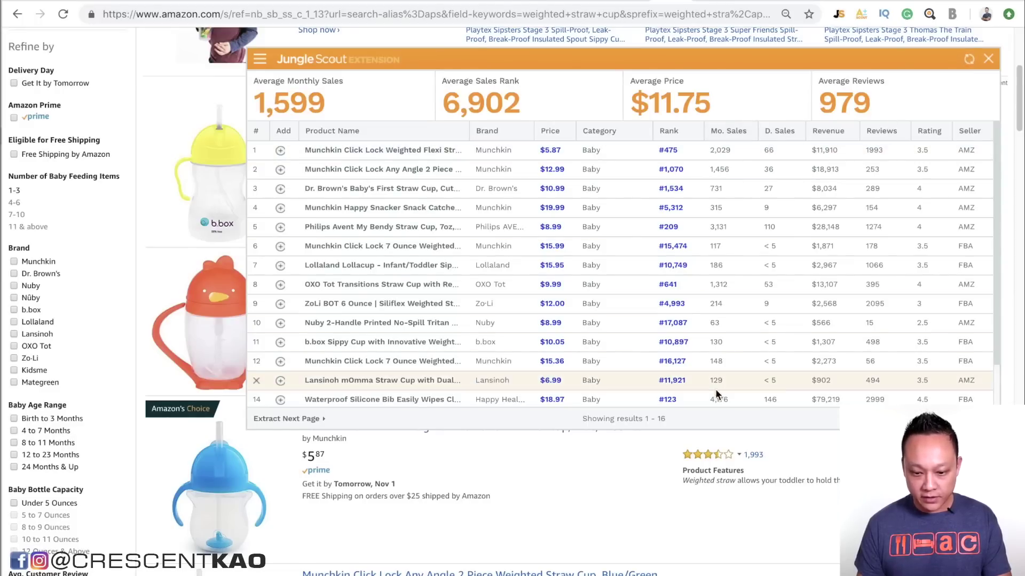
{"action": "scroll", "coordinate": [728, 317], "scroll_direction": "down", "scroll_amount": 1}
{"action": "scroll", "coordinate": [728, 317], "scroll_direction": "up", "scroll_amount": 1}
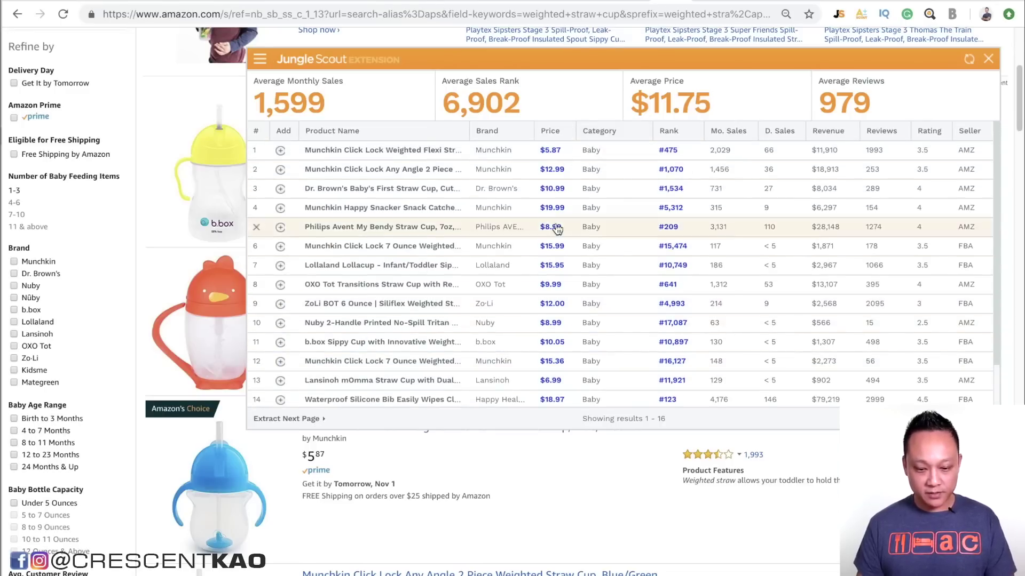
{"action": "left_click", "coordinate": [987, 59]}
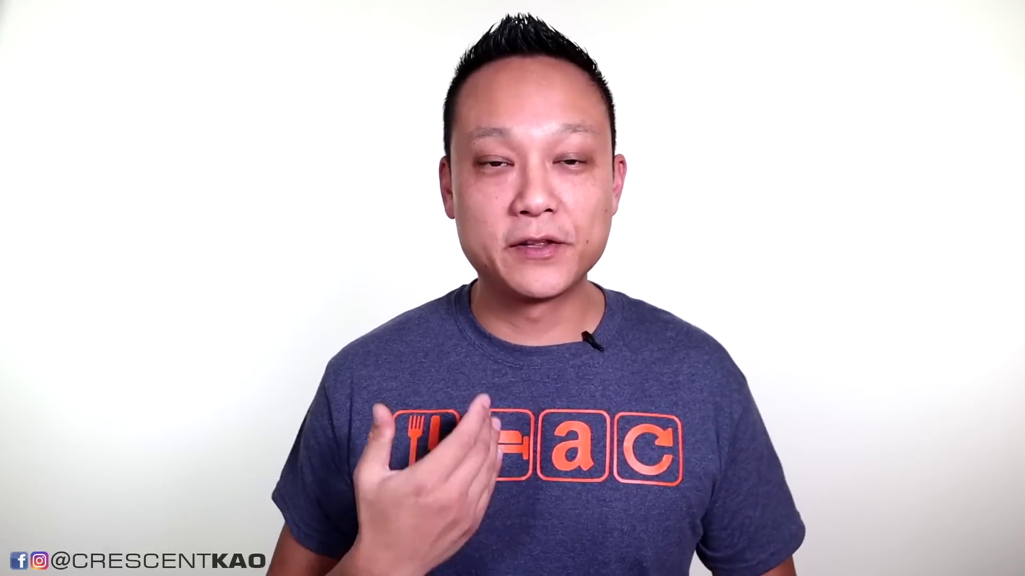